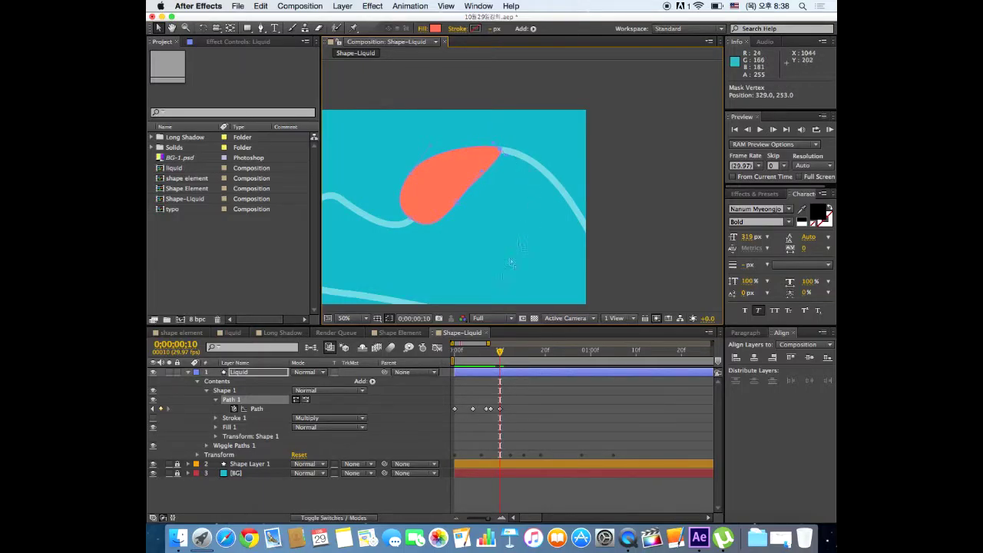
At frame 12, pull the Liquid blob's tip up-left and stretch its left side down-left.
{"action": "left_click", "coordinate": [504, 355]}
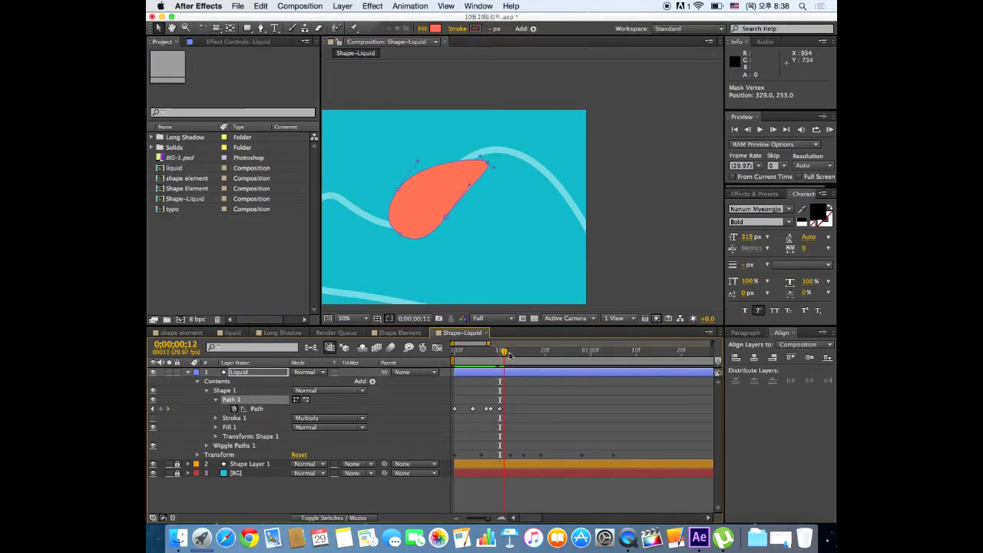
{"action": "left_click", "coordinate": [508, 355]}
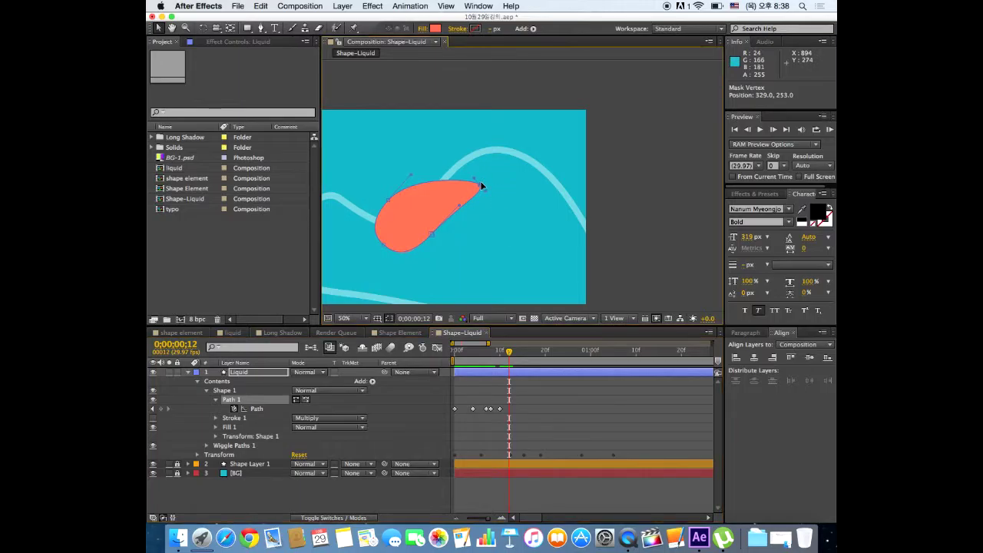
{"action": "left_click_drag", "start_coordinate": [482, 186], "coordinate": [467, 160]}
{"action": "left_click_drag", "start_coordinate": [417, 193], "coordinate": [399, 199]}
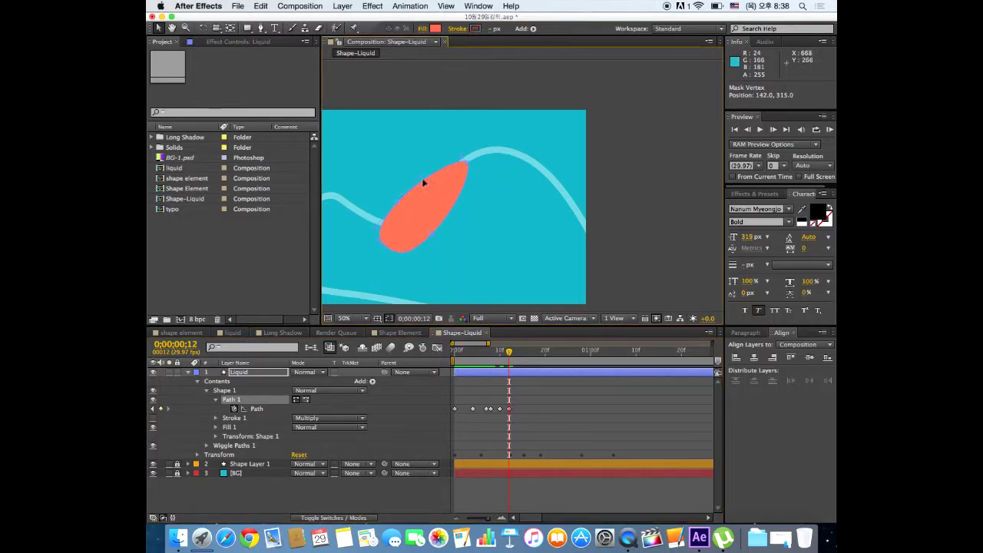
{"action": "left_click_drag", "start_coordinate": [423, 176], "coordinate": [428, 189]}
At frame 14, pull the blob's lower tip up toward the wave and adjust its top points.
{"action": "left_click_drag", "start_coordinate": [509, 351], "coordinate": [516, 354]}
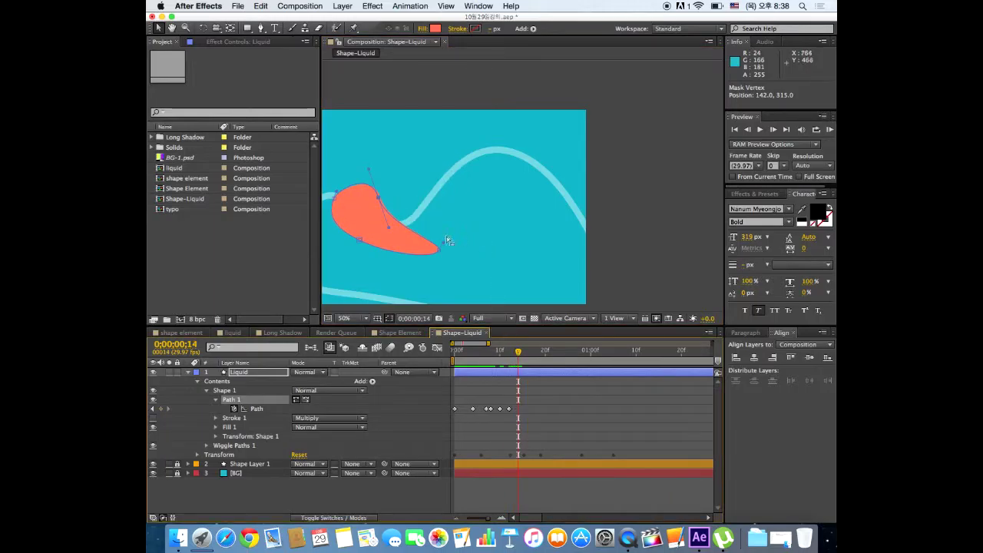
{"action": "left_click_drag", "start_coordinate": [440, 249], "coordinate": [432, 202]}
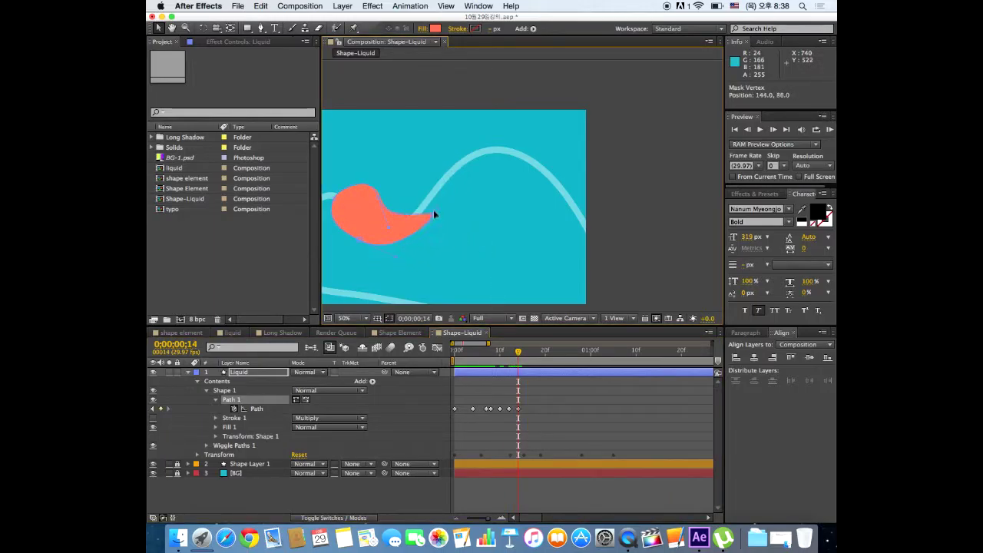
{"action": "left_click", "coordinate": [370, 200]}
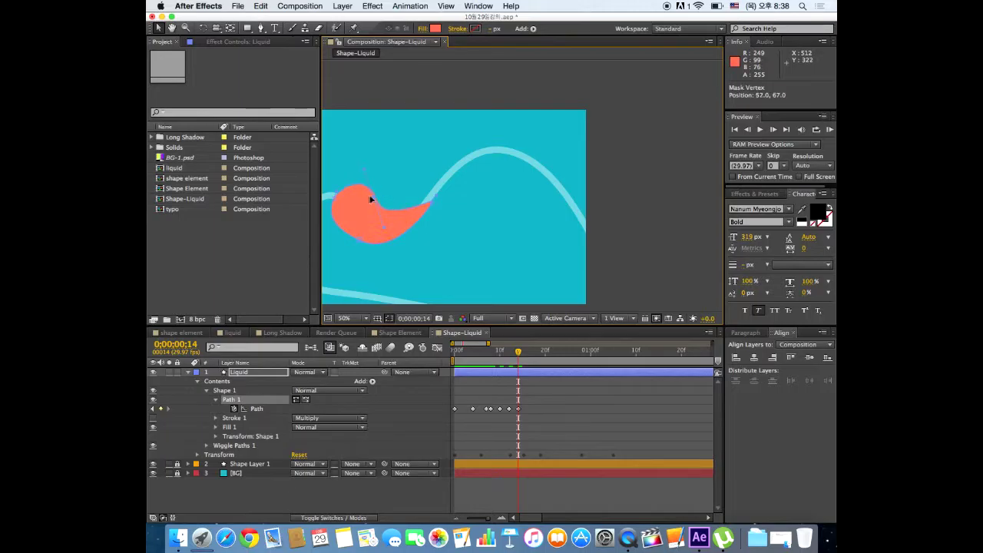
{"action": "left_click_drag", "start_coordinate": [371, 197], "coordinate": [374, 192]}
{"action": "left_click_drag", "start_coordinate": [374, 194], "coordinate": [370, 202]}
{"action": "left_click", "coordinate": [363, 241]}
{"action": "left_click_drag", "start_coordinate": [365, 234], "coordinate": [365, 236]}
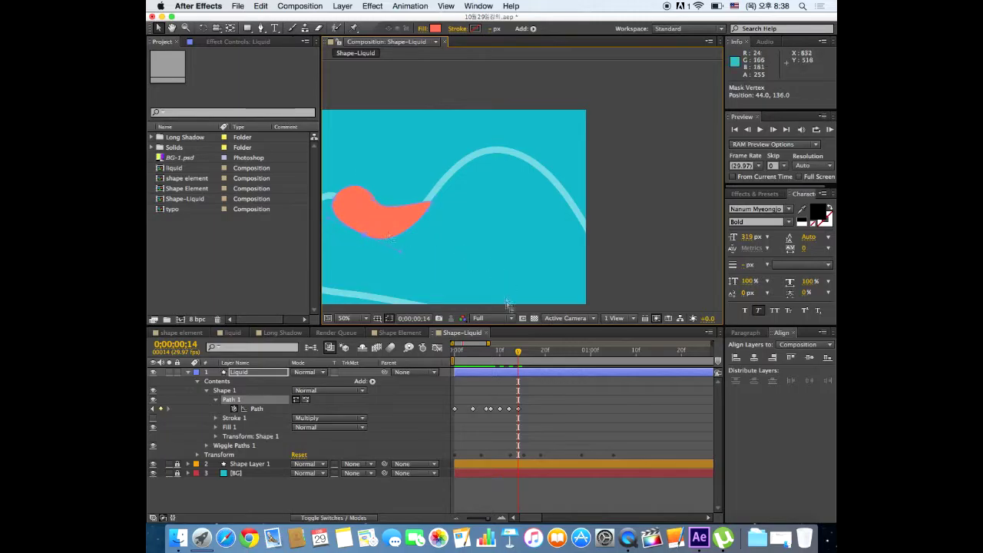
{"action": "left_click_drag", "start_coordinate": [518, 354], "coordinate": [522, 354]}
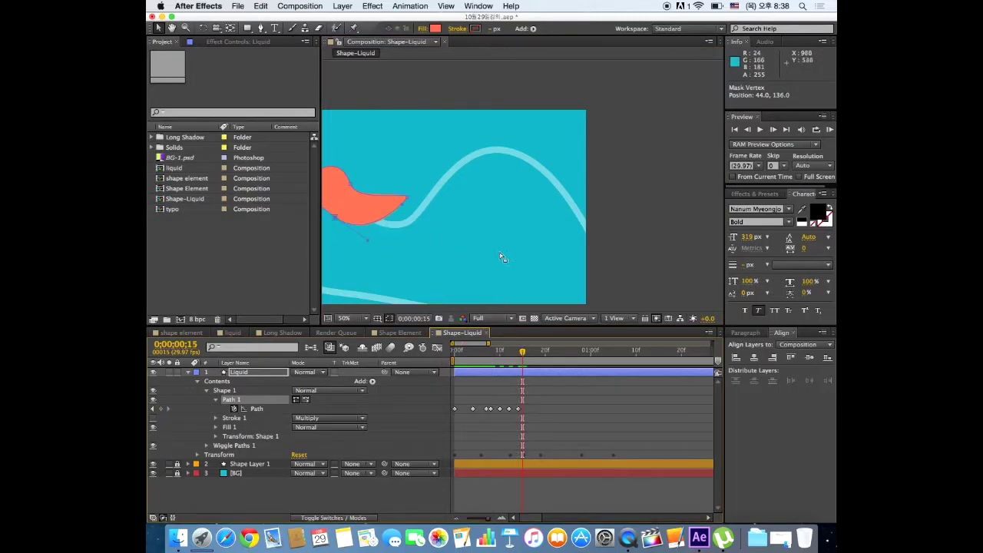
At frame 15, pan to the blob, pull its right end down-left and reshape its upper edge.
{"action": "left_click", "coordinate": [453, 225]}
{"action": "left_click_drag", "start_coordinate": [453, 225], "coordinate": [565, 193]}
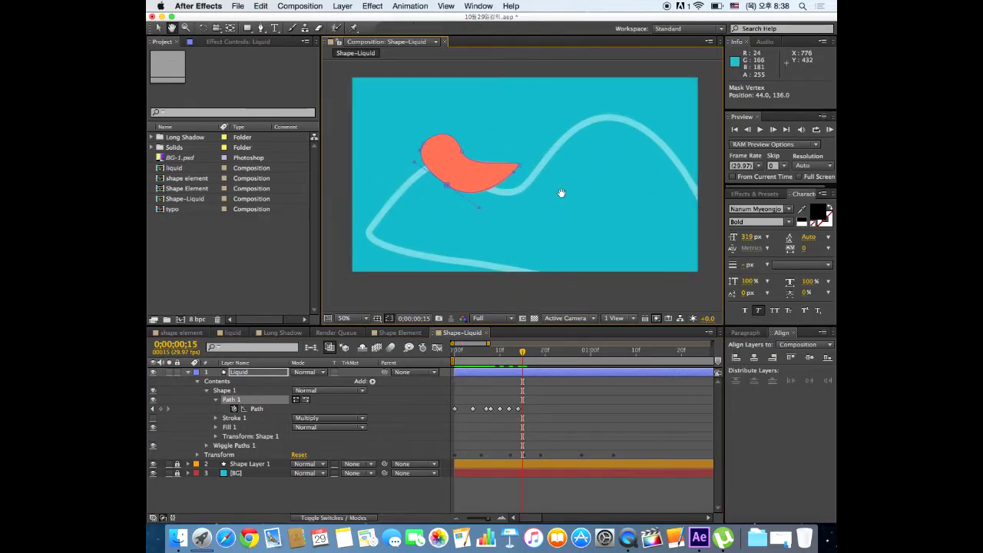
{"action": "left_click_drag", "start_coordinate": [521, 165], "coordinate": [511, 195]}
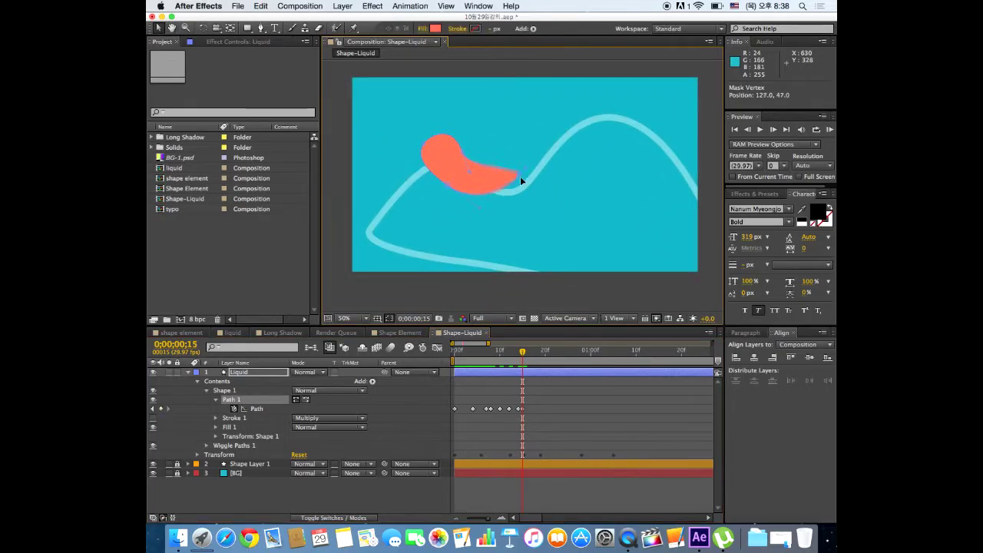
{"action": "mouse_move", "coordinate": [463, 151]}
{"action": "left_mouse_down"}
{"action": "mouse_move", "coordinate": [469, 138]}
{"action": "mouse_move", "coordinate": [482, 150]}
{"action": "left_mouse_up"}
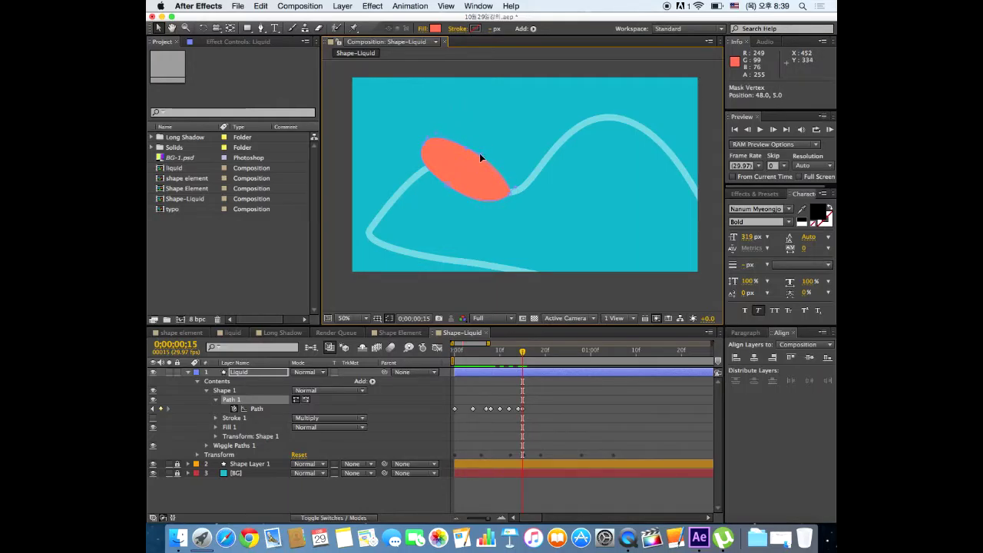
{"action": "left_click_drag", "start_coordinate": [469, 151], "coordinate": [472, 150]}
Shape the blob's left point and lower side into a teardrop tapering into the wave.
{"action": "left_click", "coordinate": [427, 145]}
{"action": "left_click_drag", "start_coordinate": [427, 147], "coordinate": [426, 144]}
{"action": "left_click_drag", "start_coordinate": [448, 185], "coordinate": [456, 182]}
{"action": "left_click_drag", "start_coordinate": [496, 197], "coordinate": [514, 197]}
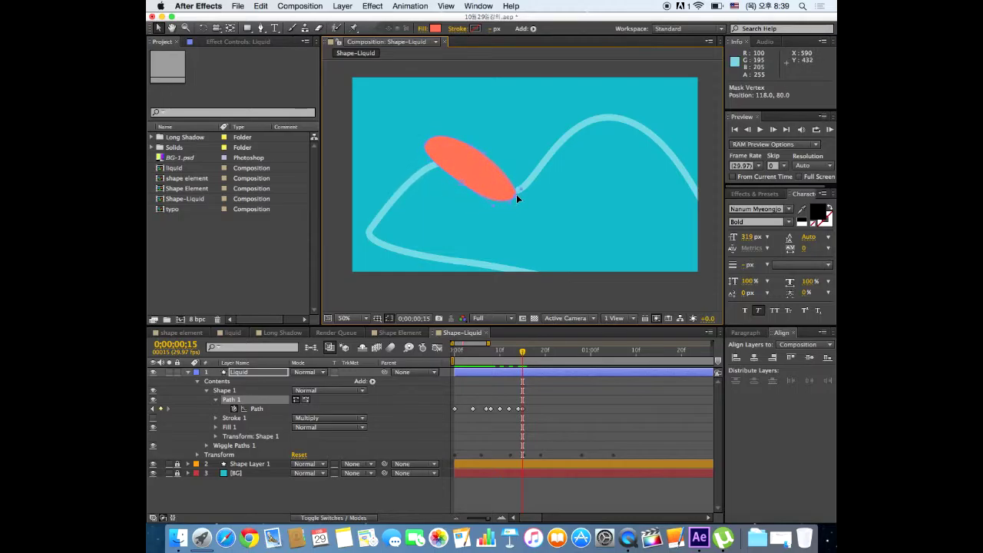
{"action": "left_click_drag", "start_coordinate": [496, 203], "coordinate": [499, 191]}
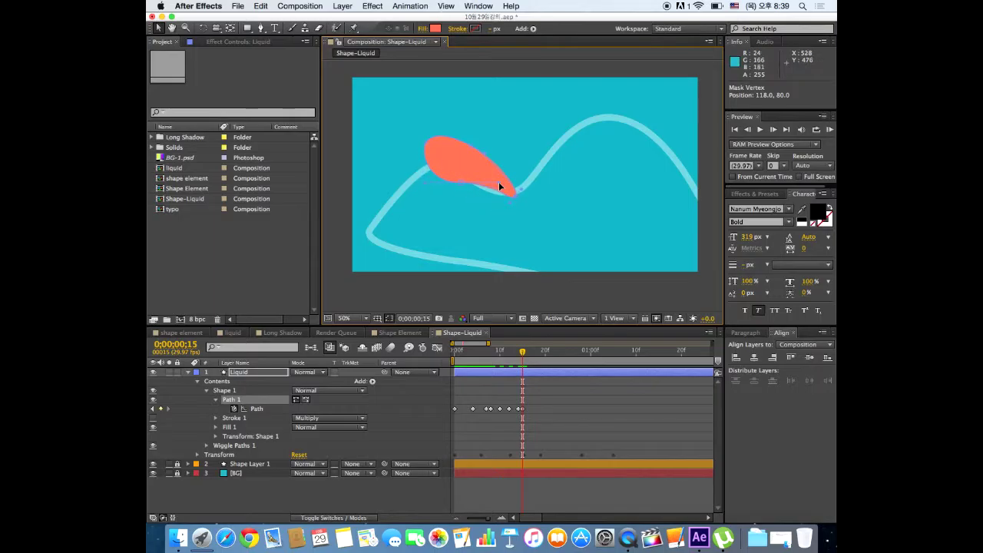
{"action": "left_click", "coordinate": [495, 186]}
{"action": "left_click", "coordinate": [423, 146]}
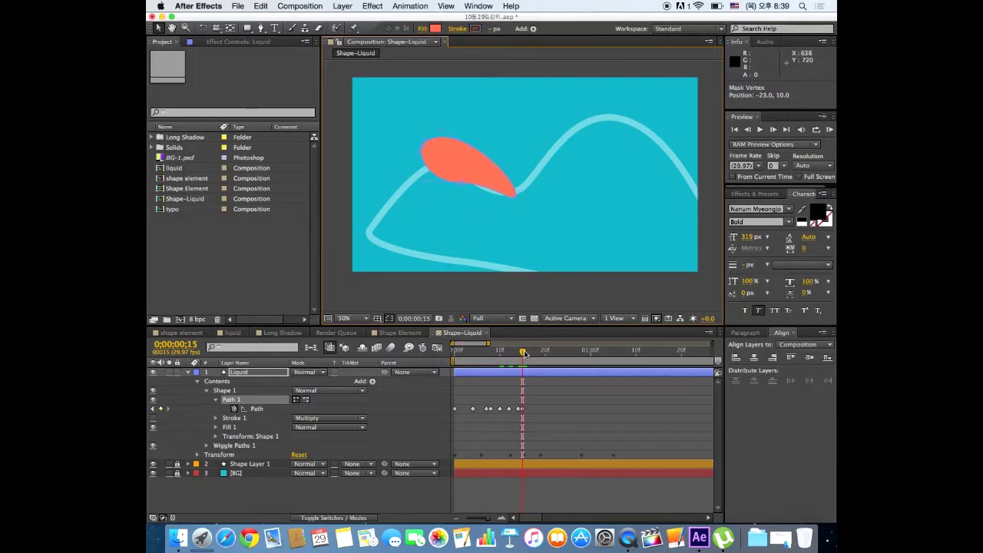
At frame 16, pull the blob's tip onto the wave line and flatten its bulges into a crescent.
{"action": "left_click_drag", "start_coordinate": [524, 352], "coordinate": [528, 353]}
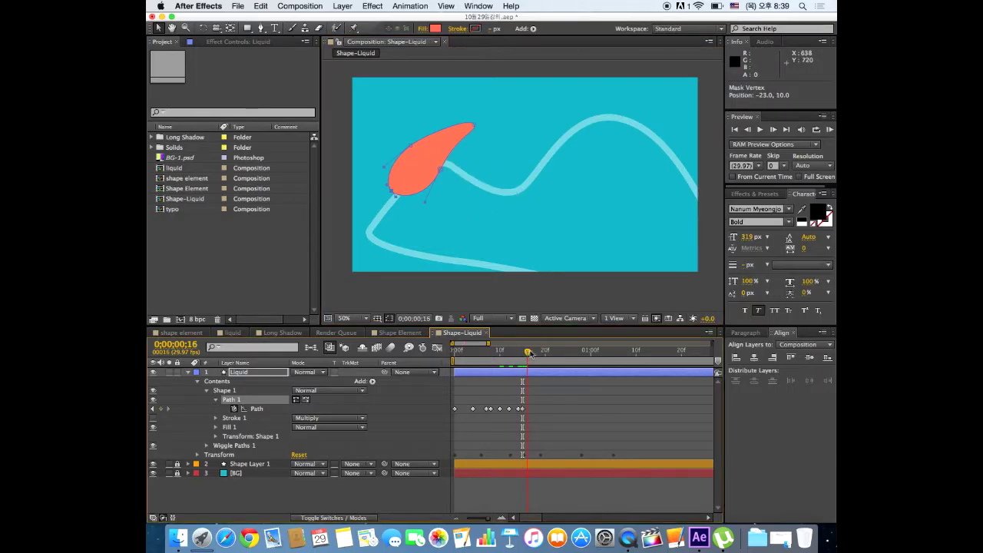
{"action": "left_click_drag", "start_coordinate": [529, 353], "coordinate": [528, 353]}
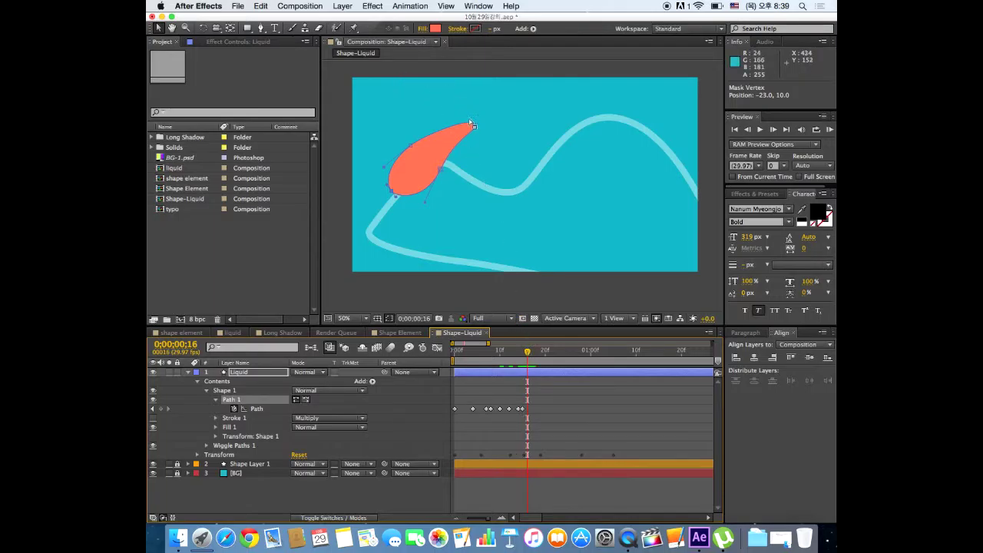
{"action": "mouse_move", "coordinate": [470, 123]}
{"action": "left_mouse_down"}
{"action": "mouse_move", "coordinate": [473, 161]}
{"action": "mouse_move", "coordinate": [442, 188]}
{"action": "left_mouse_up"}
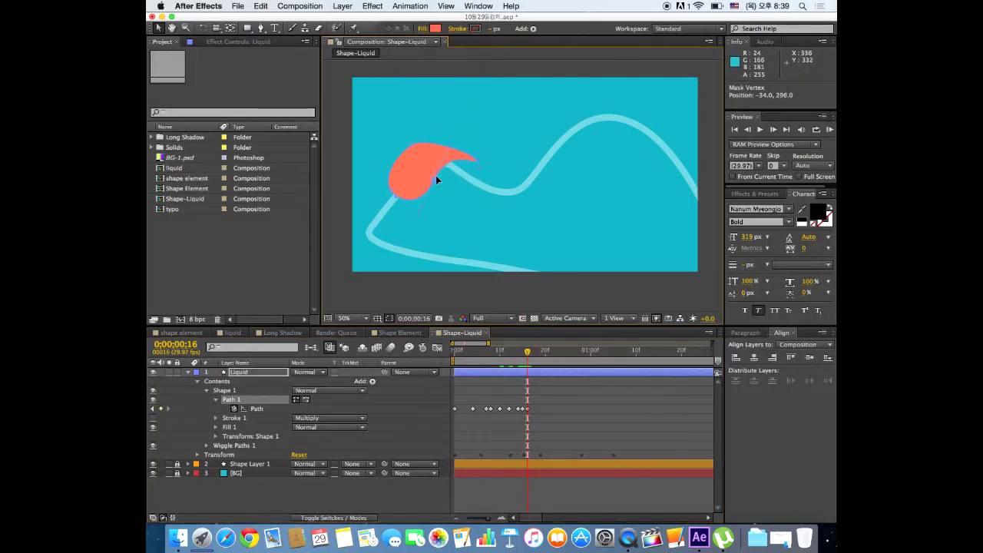
{"action": "left_click_drag", "start_coordinate": [452, 148], "coordinate": [458, 171]}
{"action": "left_click_drag", "start_coordinate": [411, 142], "coordinate": [411, 145]}
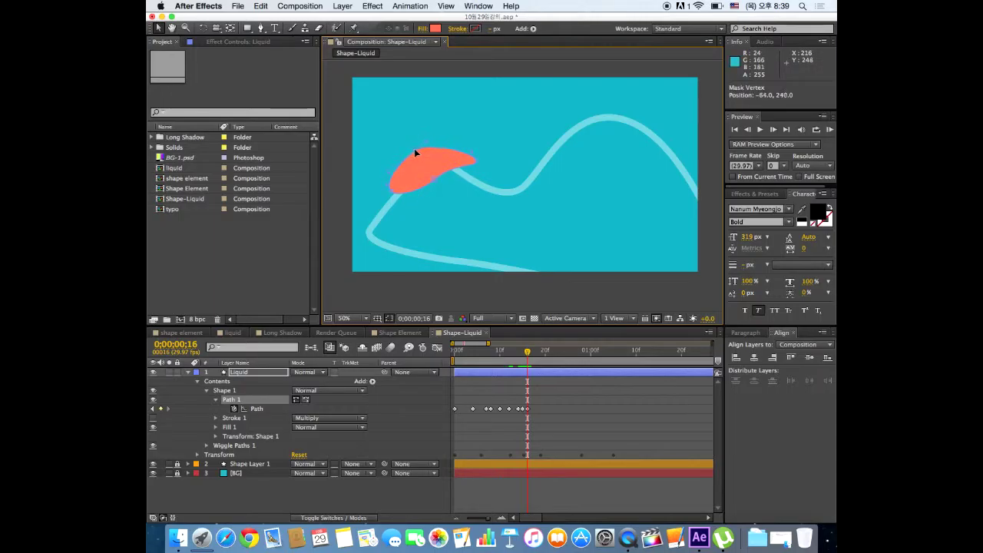
{"action": "left_click_drag", "start_coordinate": [474, 162], "coordinate": [482, 177]}
{"action": "left_click_drag", "start_coordinate": [452, 163], "coordinate": [452, 175]}
{"action": "left_click", "coordinate": [417, 188]}
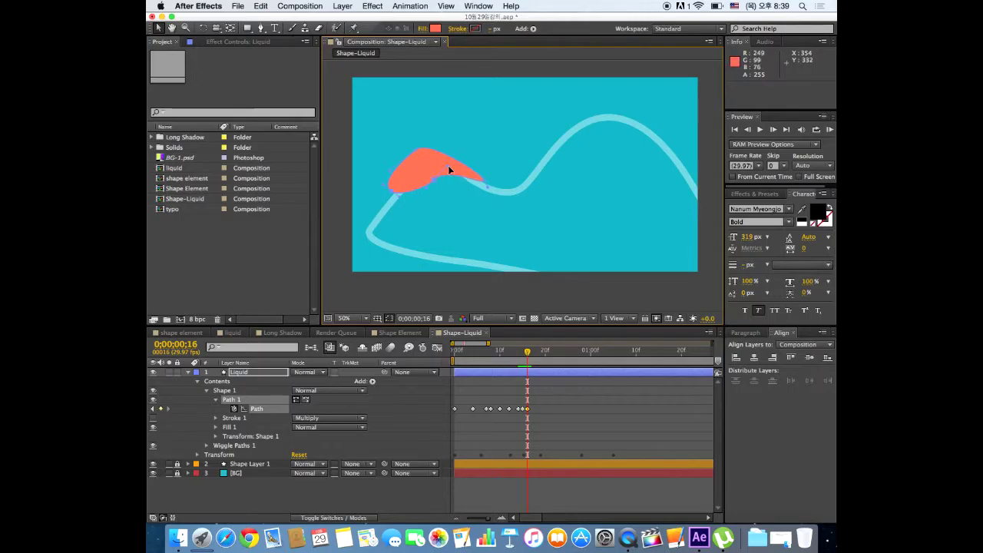
{"action": "left_click_drag", "start_coordinate": [529, 353], "coordinate": [537, 351]}
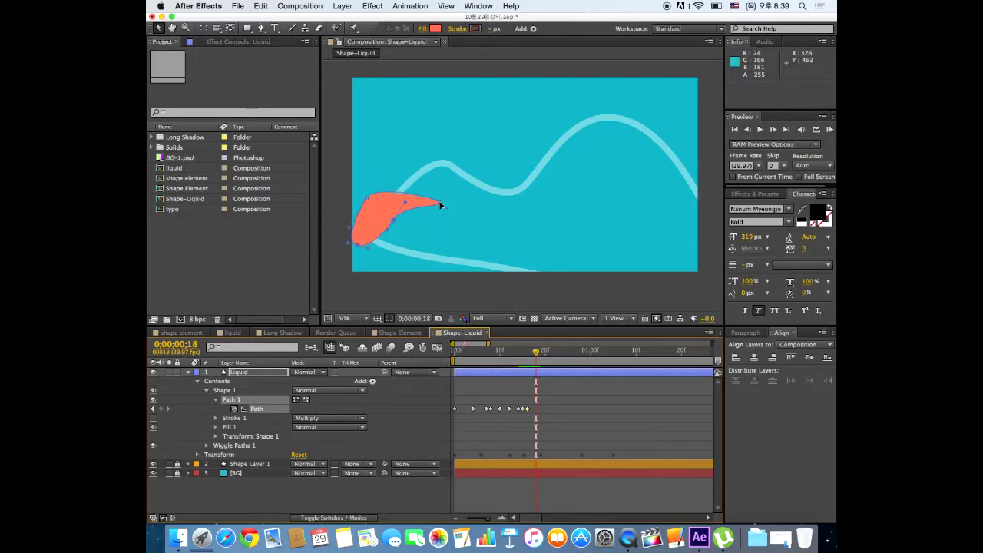
At frame 18, pull the shape's right tip up-left and curve out its lower edges.
{"action": "left_click_drag", "start_coordinate": [440, 204], "coordinate": [414, 173]}
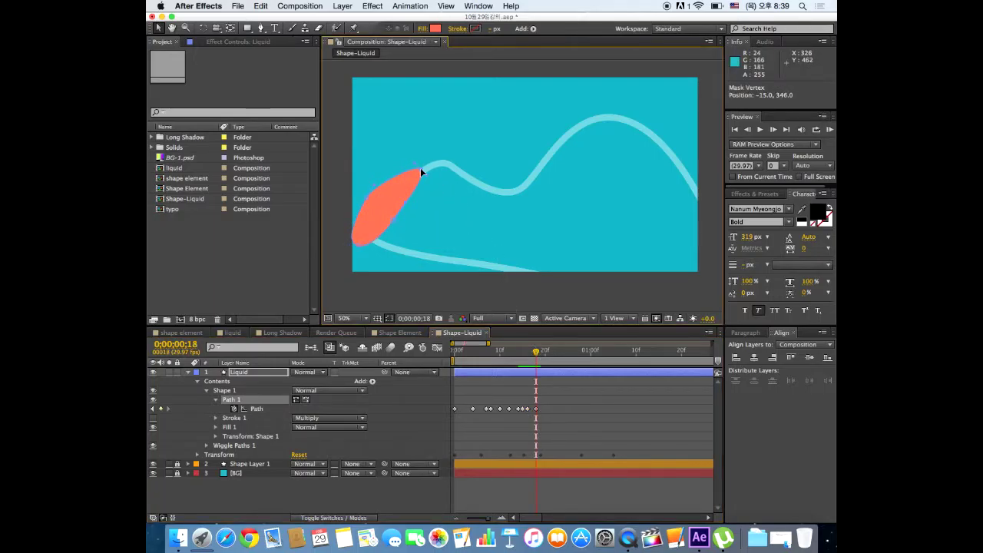
{"action": "left_click_drag", "start_coordinate": [391, 217], "coordinate": [397, 223]}
{"action": "left_click_drag", "start_coordinate": [367, 196], "coordinate": [363, 201]}
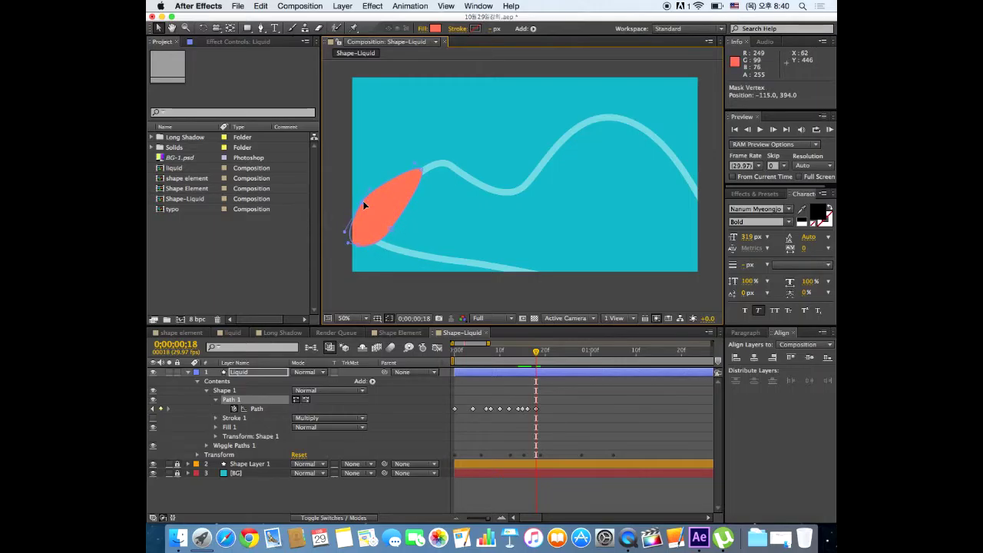
{"action": "left_click_drag", "start_coordinate": [460, 189], "coordinate": [480, 172]}
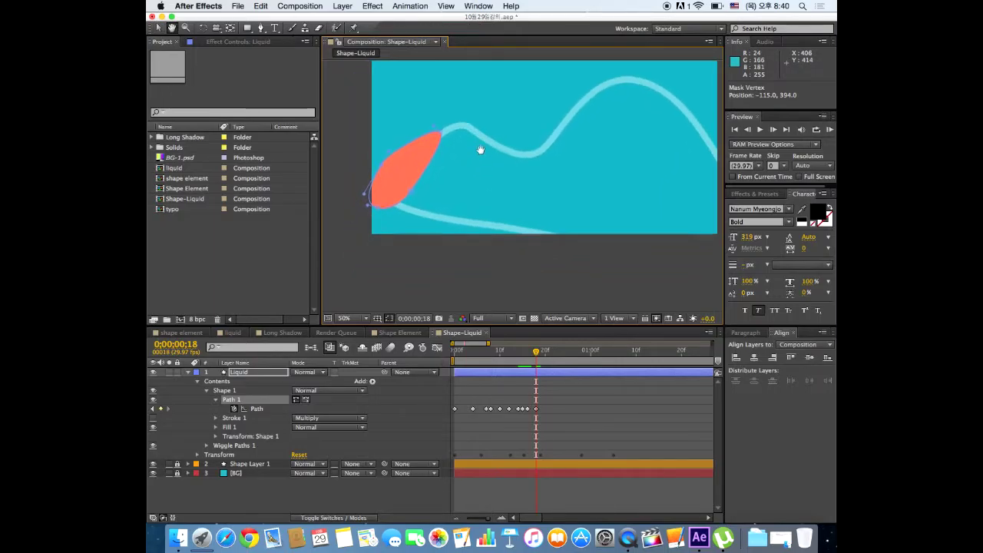
At frame 20, pull the blob's left point into a pointed tip and bulge out its right side.
{"action": "left_click", "coordinate": [542, 352]}
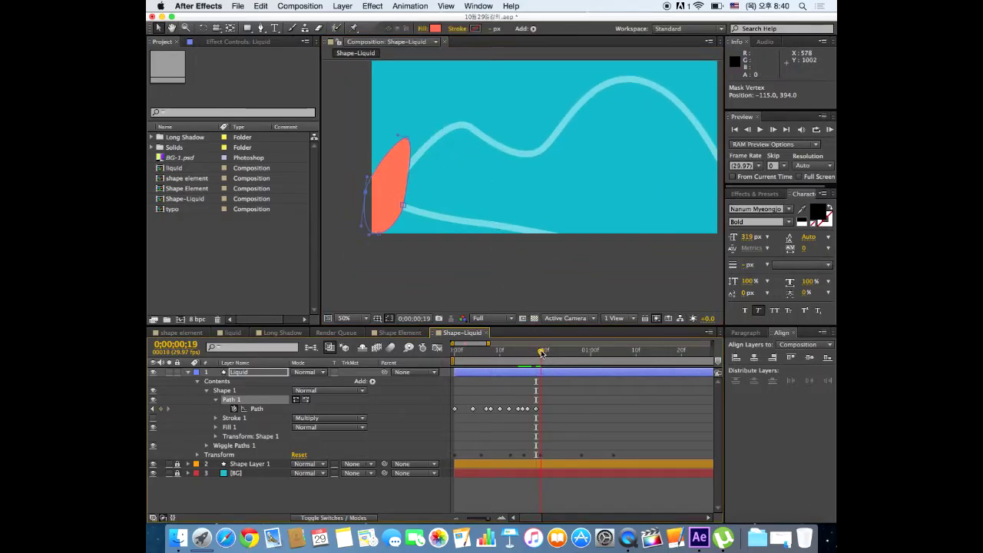
{"action": "left_click_drag", "start_coordinate": [543, 352], "coordinate": [541, 352]}
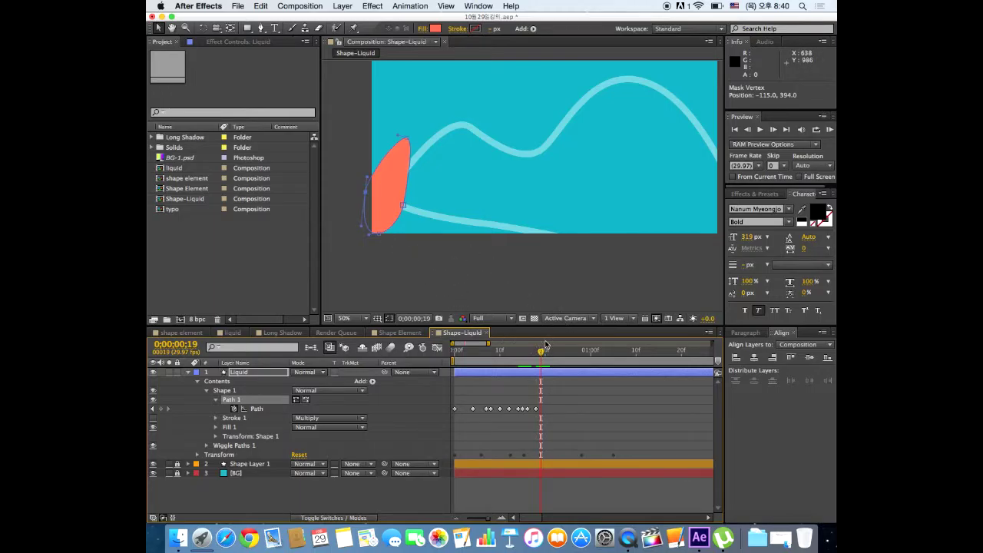
{"action": "left_click_drag", "start_coordinate": [542, 352], "coordinate": [545, 353]}
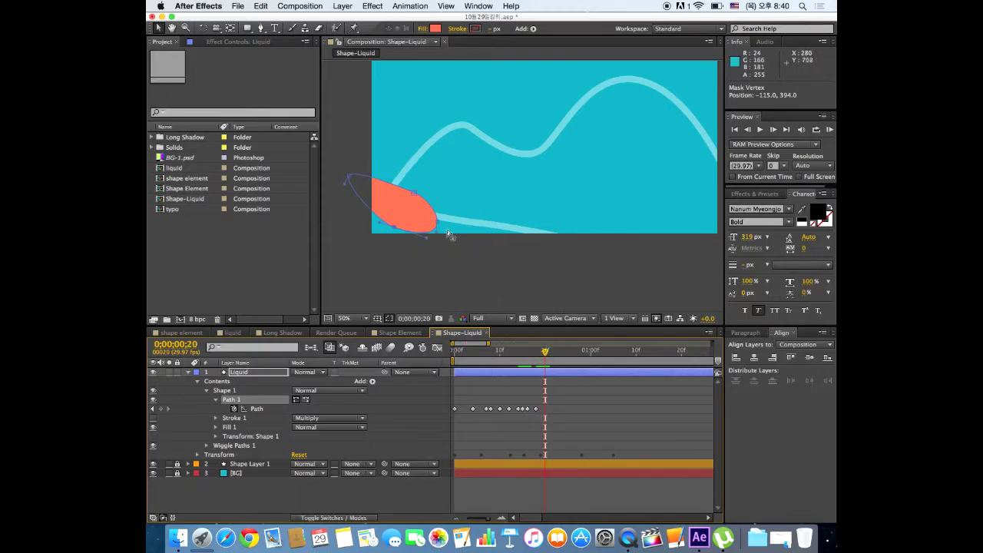
{"action": "mouse_move", "coordinate": [349, 177]}
{"action": "left_mouse_down"}
{"action": "mouse_move", "coordinate": [384, 164]}
{"action": "mouse_move", "coordinate": [376, 154]}
{"action": "left_mouse_up"}
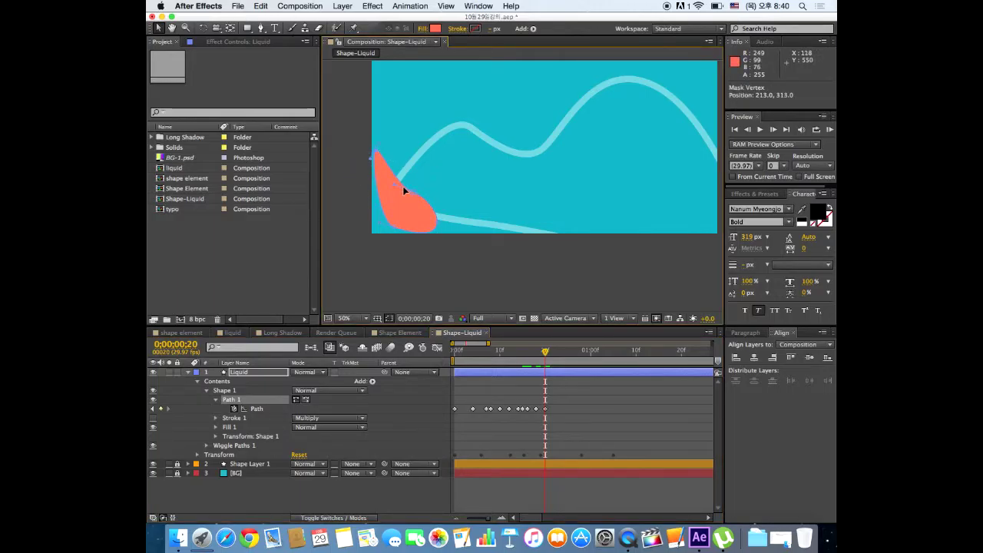
{"action": "mouse_move", "coordinate": [394, 187]}
{"action": "left_mouse_down"}
{"action": "mouse_move", "coordinate": [408, 181]}
{"action": "mouse_move", "coordinate": [410, 192]}
{"action": "left_mouse_up"}
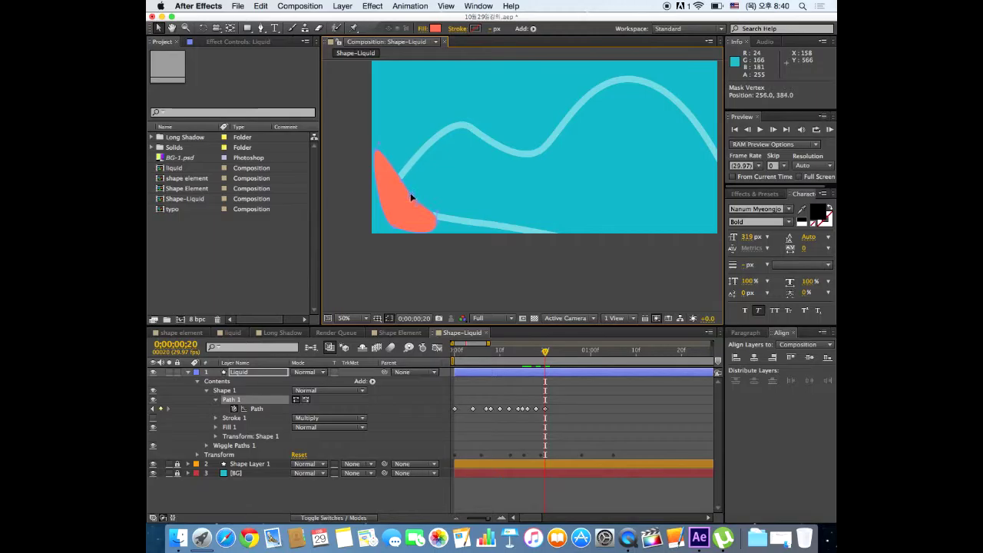
{"action": "left_click", "coordinate": [378, 221]}
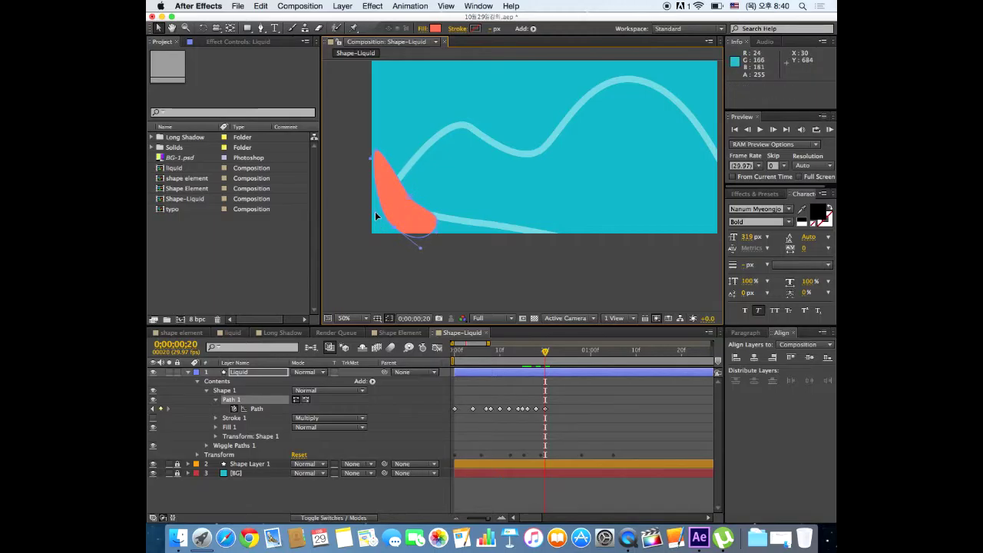
{"action": "left_click_drag", "start_coordinate": [445, 217], "coordinate": [412, 241]}
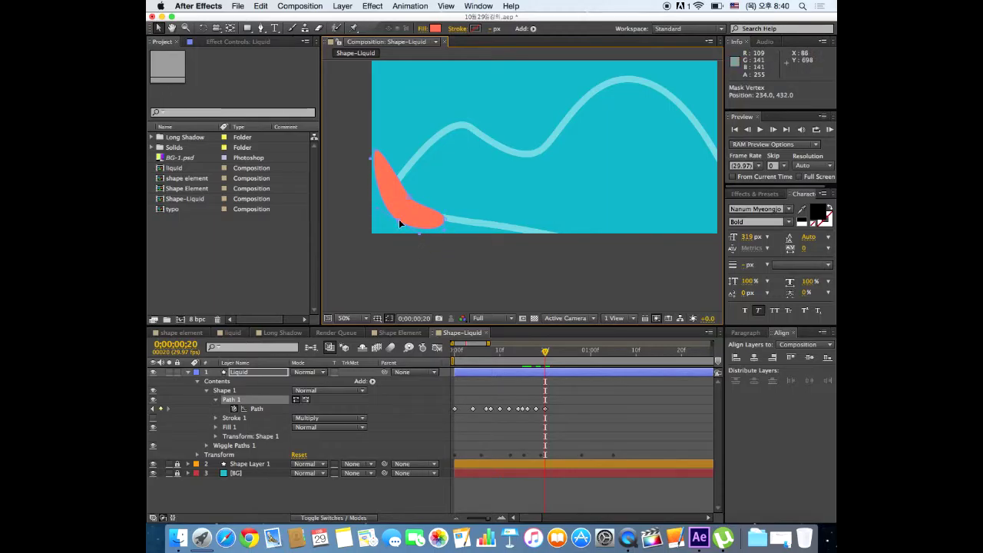
{"action": "left_click", "coordinate": [396, 221]}
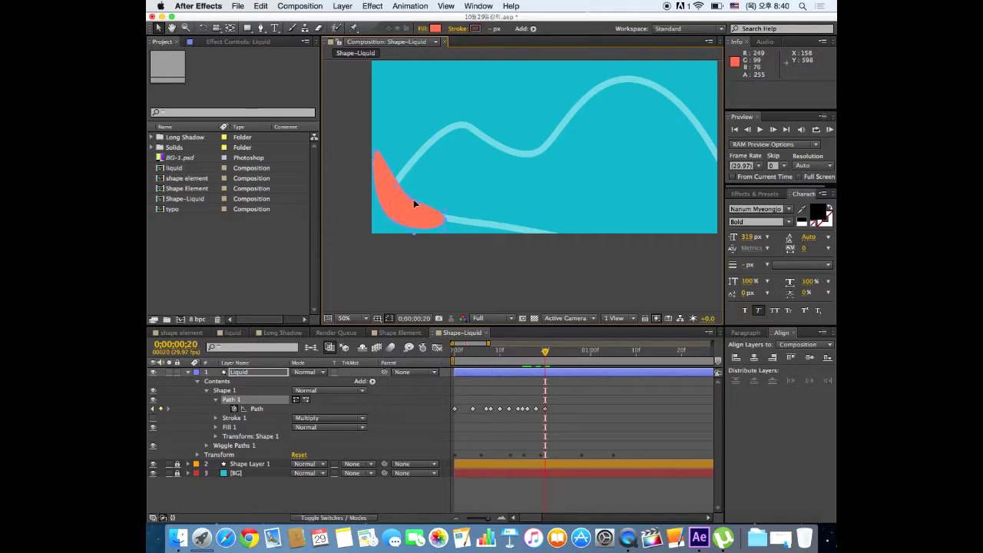
{"action": "left_click", "coordinate": [411, 201]}
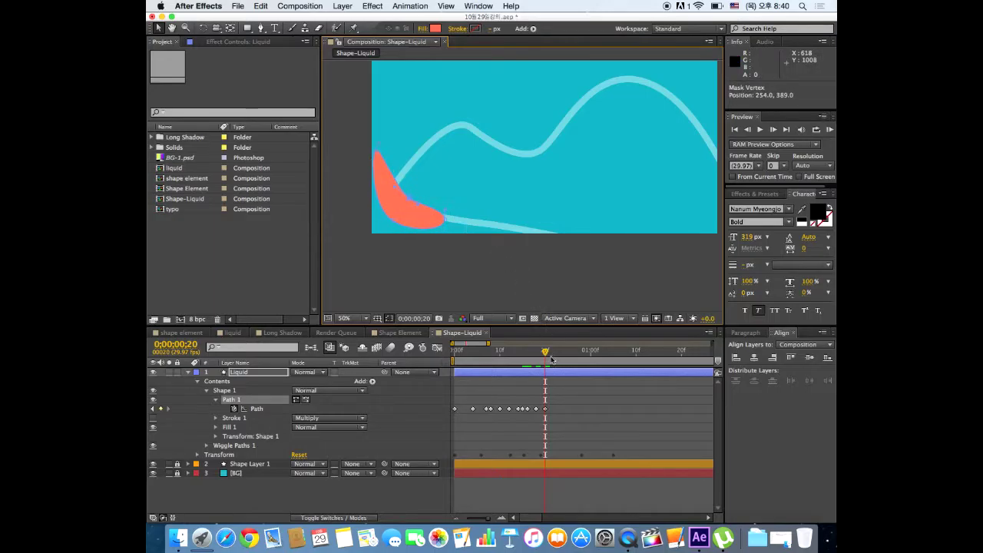
At frame 23, flatten the blob into an ellipse lying along the wave.
{"action": "left_click_drag", "start_coordinate": [546, 351], "coordinate": [566, 351]}
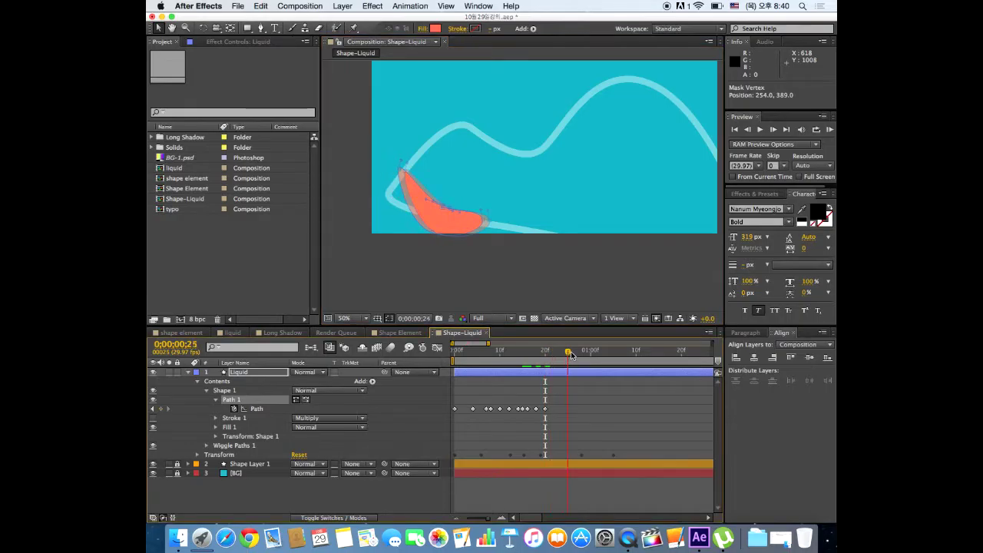
{"action": "left_click_drag", "start_coordinate": [553, 354], "coordinate": [558, 351]}
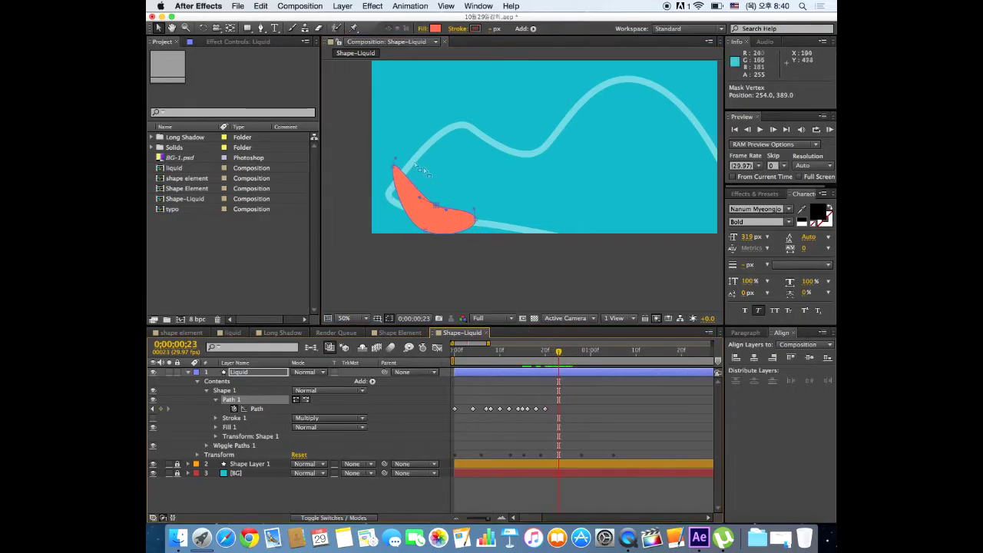
{"action": "left_click_drag", "start_coordinate": [394, 164], "coordinate": [365, 186]}
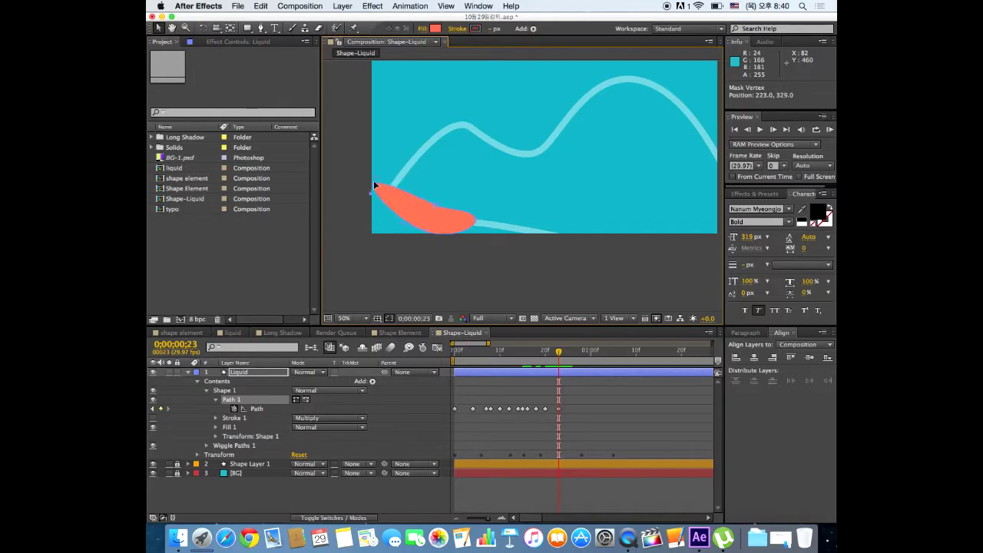
{"action": "left_click_drag", "start_coordinate": [433, 202], "coordinate": [436, 192]}
{"action": "left_click", "coordinate": [475, 222]}
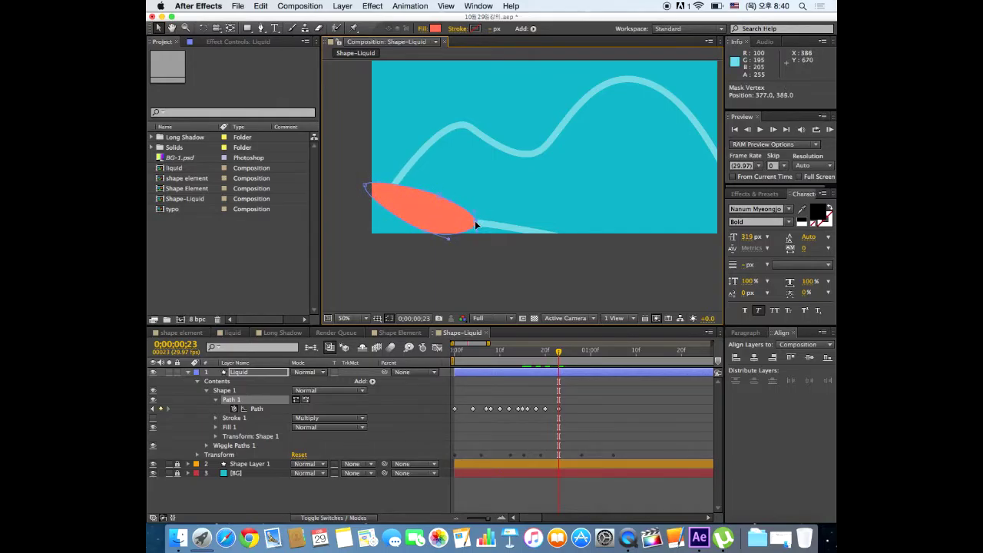
{"action": "left_click_drag", "start_coordinate": [479, 221], "coordinate": [480, 229]}
{"action": "left_click_drag", "start_coordinate": [450, 241], "coordinate": [451, 235]}
{"action": "left_click", "coordinate": [443, 191]}
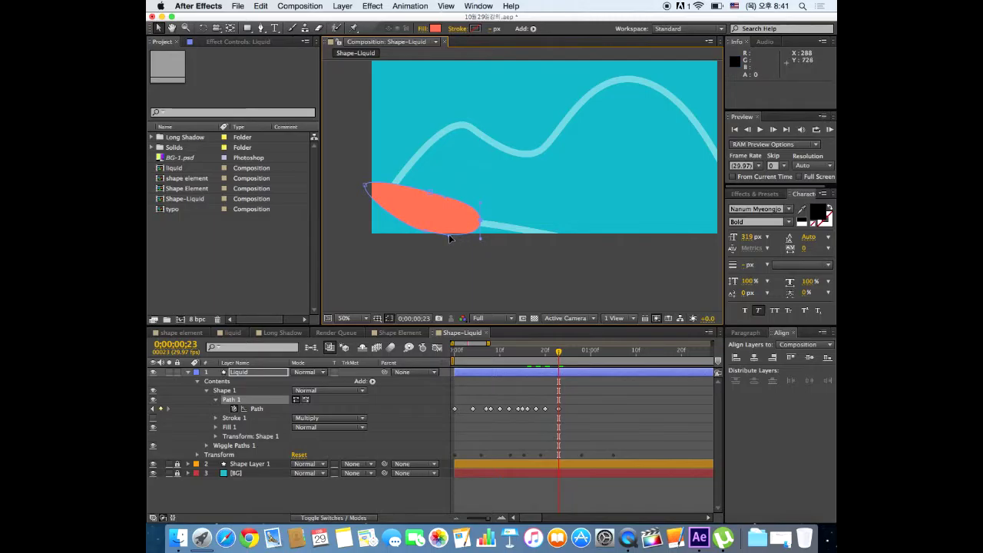
{"action": "left_click_drag", "start_coordinate": [427, 233], "coordinate": [423, 226]}
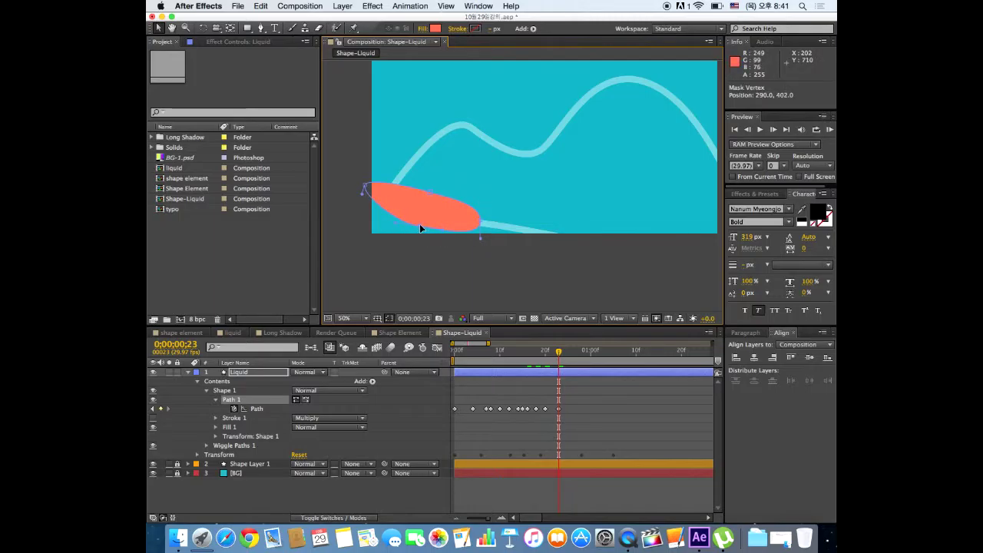
At frame 29, shift the blob's left point and stretch its right end down-right.
{"action": "left_click_drag", "start_coordinate": [558, 355], "coordinate": [586, 355]}
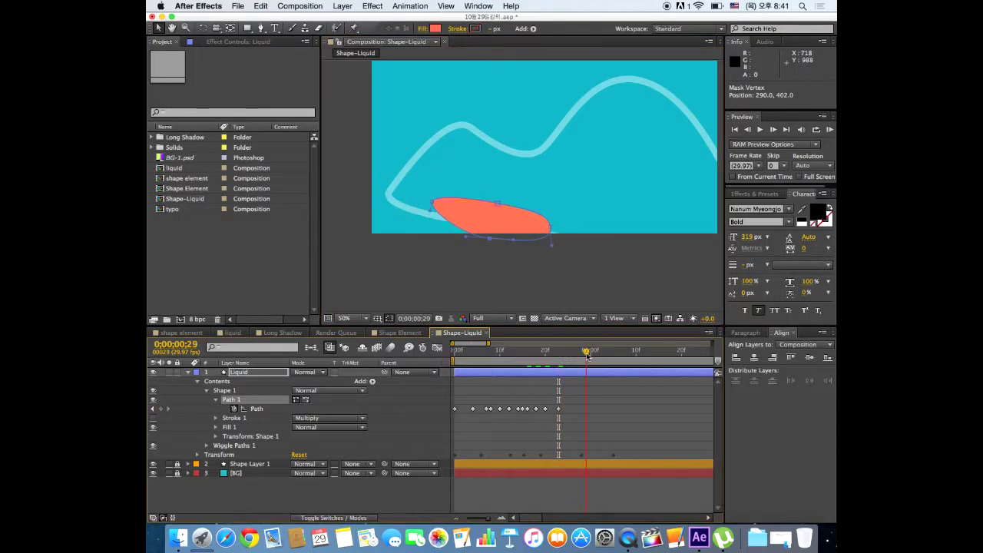
{"action": "left_click_drag", "start_coordinate": [433, 202], "coordinate": [420, 208]}
{"action": "left_click", "coordinate": [551, 229]}
{"action": "left_click_drag", "start_coordinate": [550, 229], "coordinate": [559, 233]}
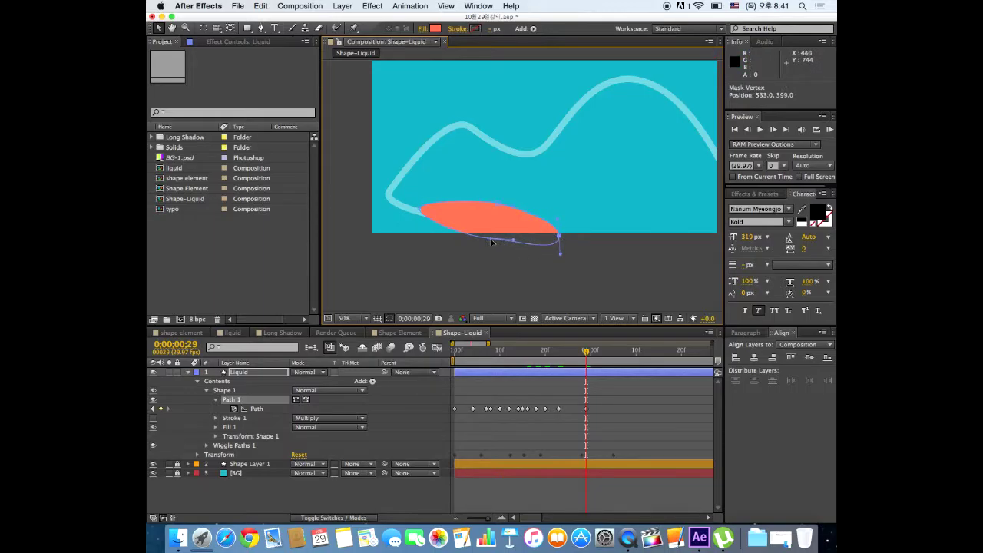
At 0;00;01;04, slide the blob right along the bottom, thinning and shortening it.
{"action": "left_click", "coordinate": [592, 353]}
{"action": "left_click_drag", "start_coordinate": [592, 355], "coordinate": [609, 355]}
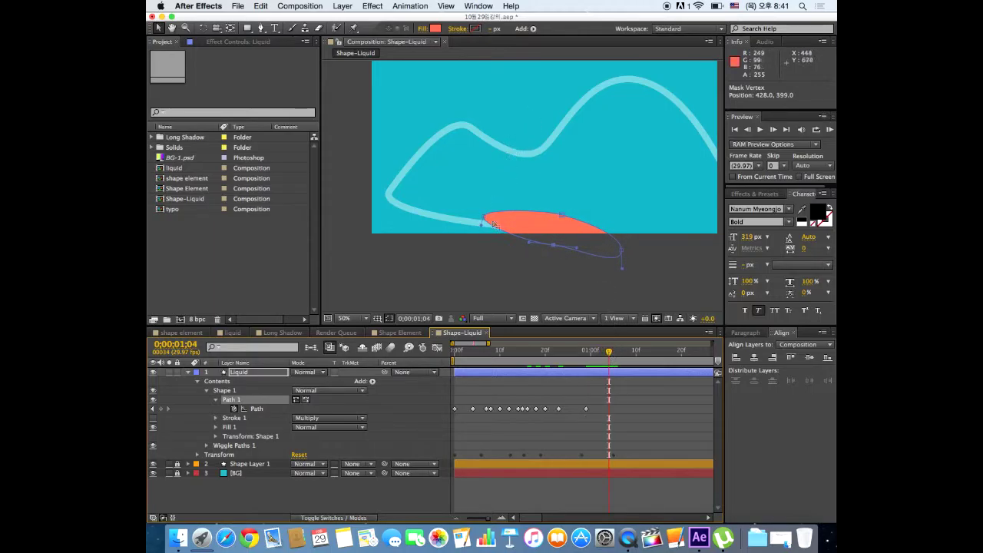
{"action": "left_click_drag", "start_coordinate": [482, 218], "coordinate": [500, 213]}
{"action": "left_click", "coordinate": [621, 250]}
{"action": "left_click_drag", "start_coordinate": [624, 253], "coordinate": [632, 266]}
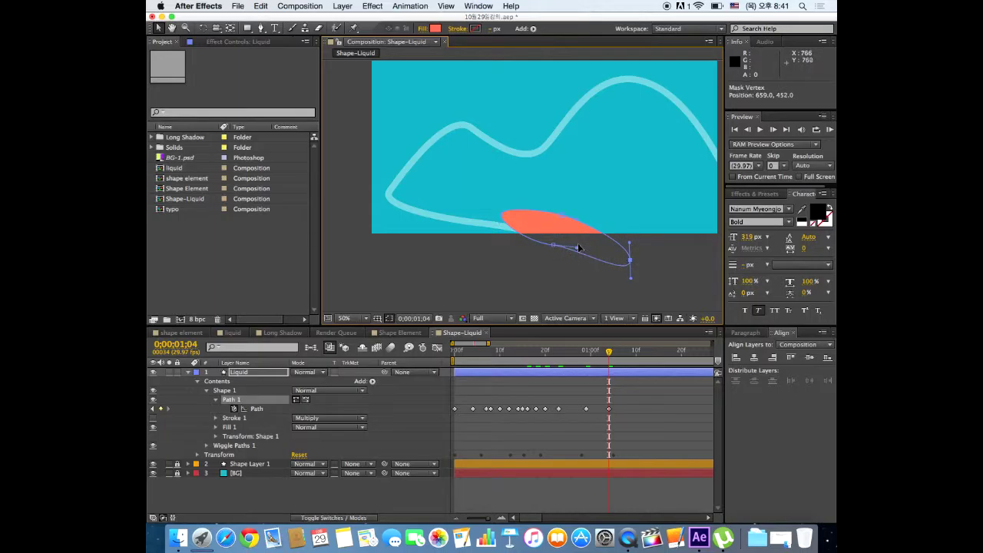
{"action": "left_click_drag", "start_coordinate": [555, 248], "coordinate": [579, 259]}
{"action": "left_click_drag", "start_coordinate": [562, 211], "coordinate": [590, 229]}
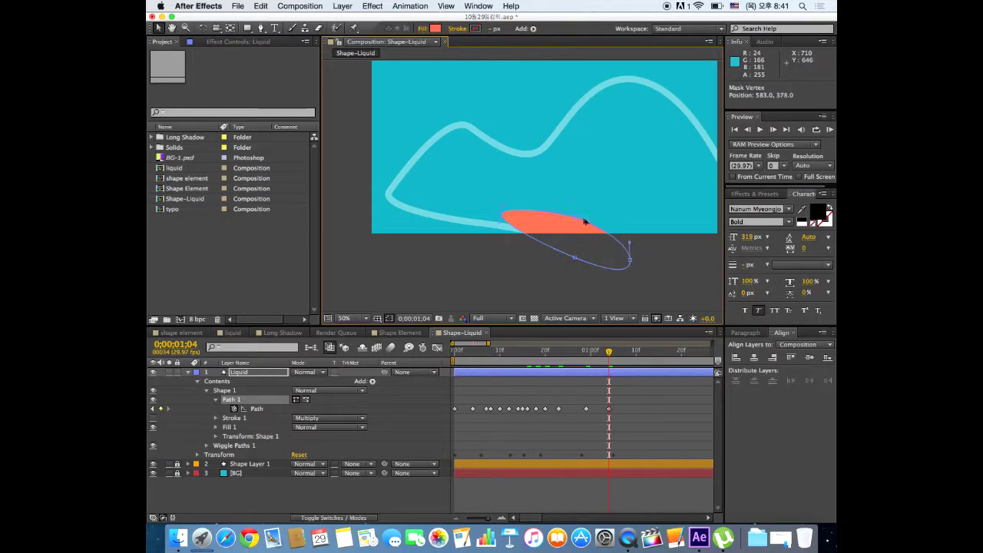
{"action": "left_click_drag", "start_coordinate": [503, 215], "coordinate": [543, 227]}
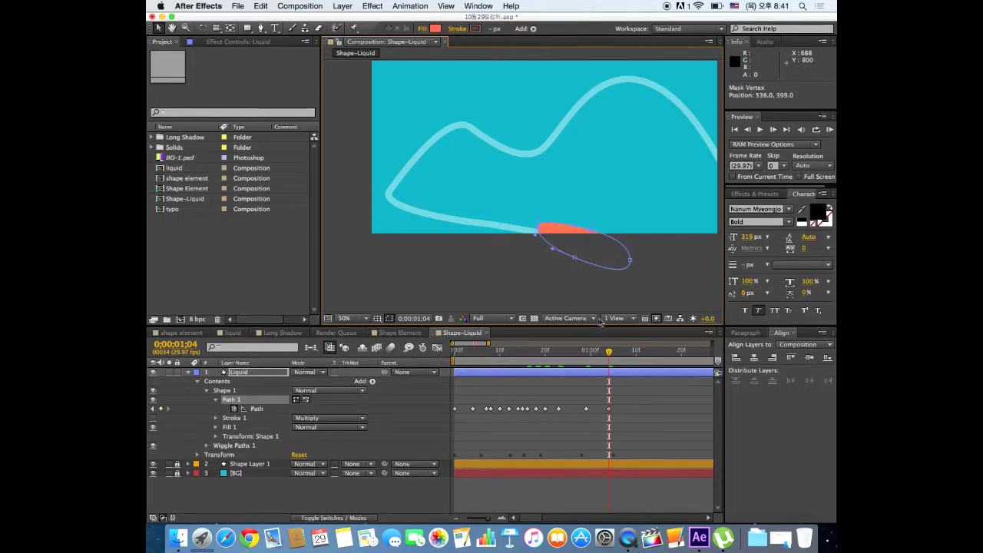
At 0;00;01;07, pull the blob's edges down so it vanishes, then preview from the start.
{"action": "left_click_drag", "start_coordinate": [612, 360], "coordinate": [625, 352]}
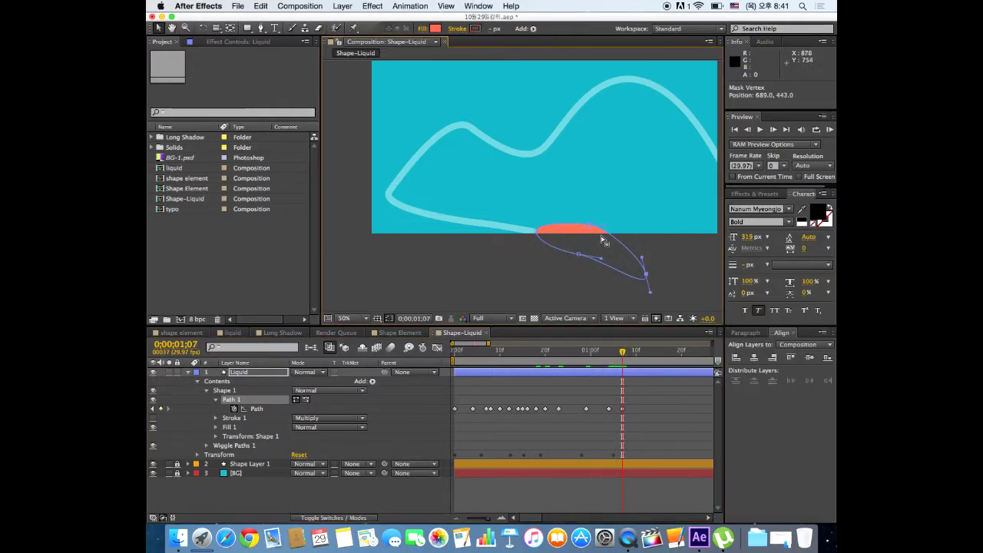
{"action": "left_click_drag", "start_coordinate": [588, 226], "coordinate": [613, 250]}
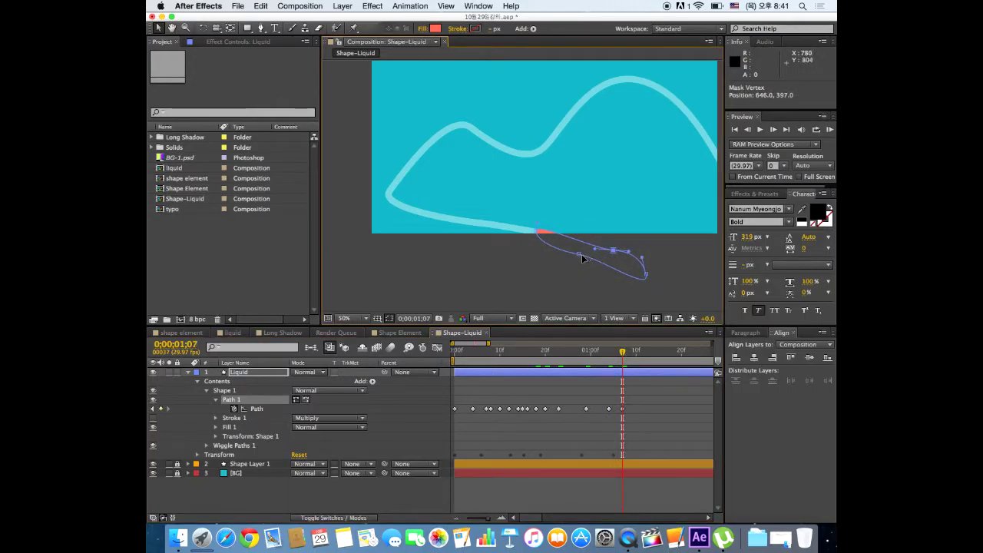
{"action": "left_click_drag", "start_coordinate": [580, 259], "coordinate": [569, 248]}
{"action": "key", "text": "KP_0"}
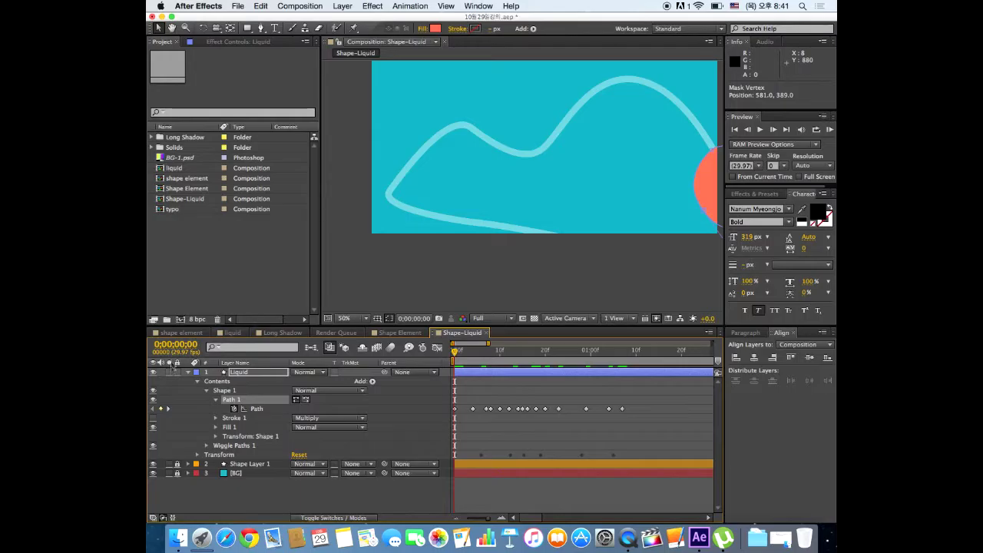
{"action": "left_click", "coordinate": [152, 464]}
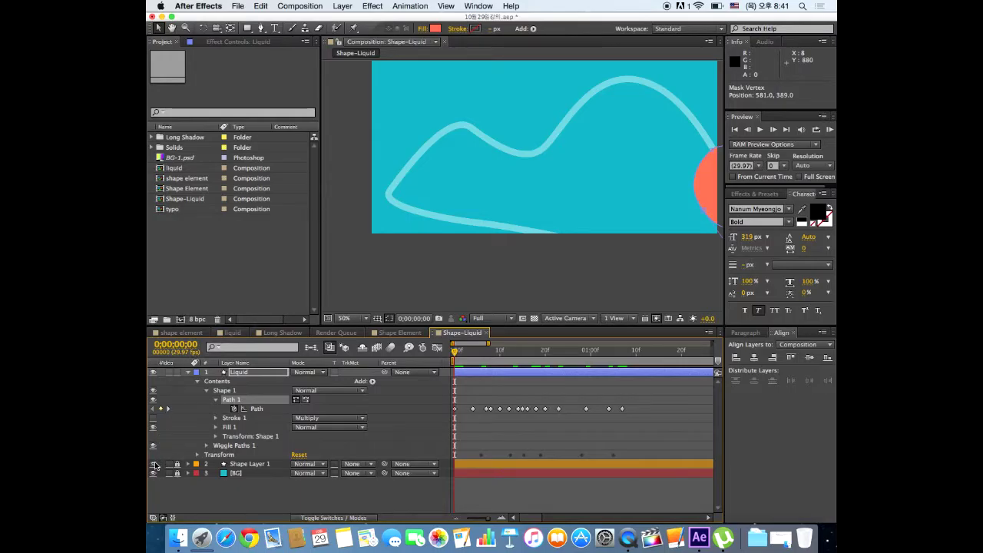
{"action": "left_click", "coordinate": [189, 371]}
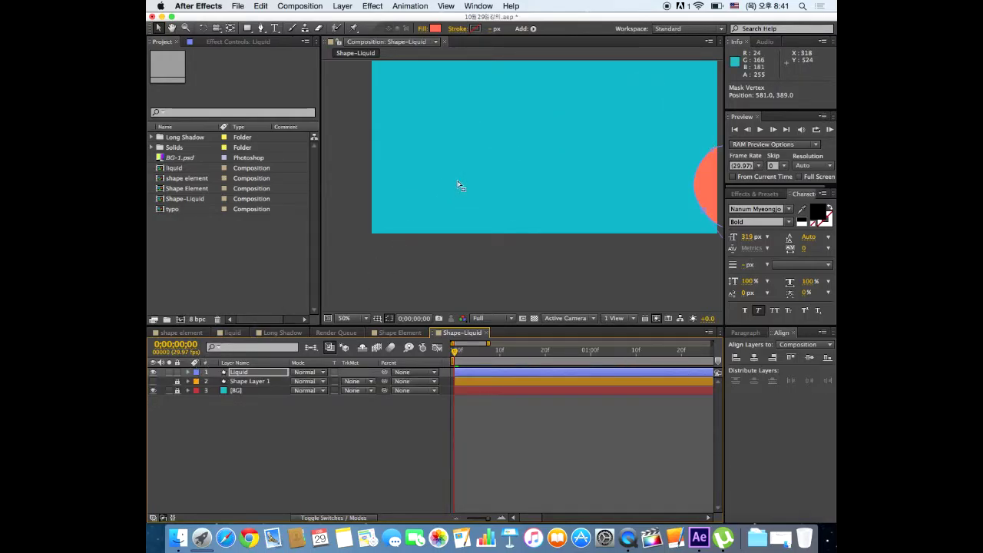
{"action": "left_click", "coordinate": [350, 245]}
{"action": "key", "text": "comma"}
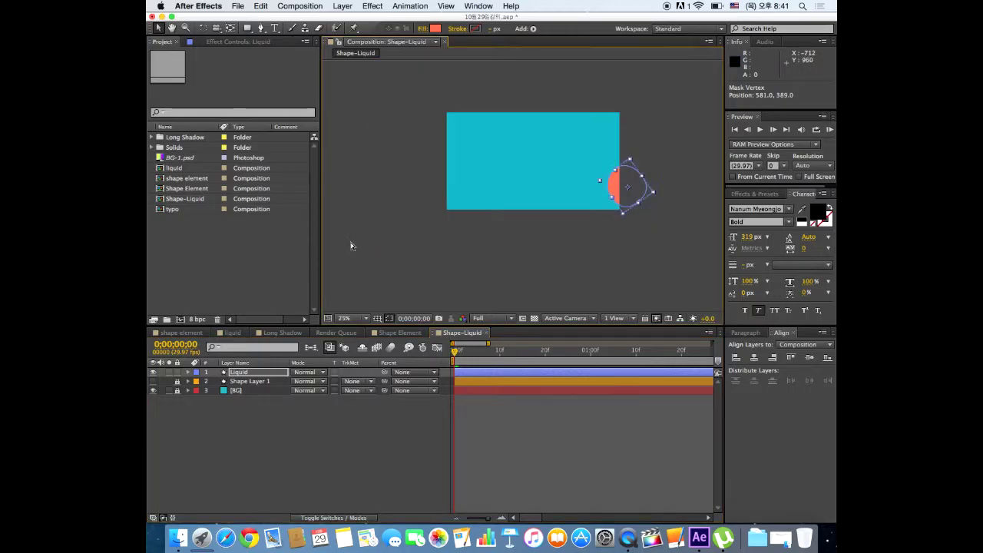
{"action": "left_click", "coordinate": [377, 461]}
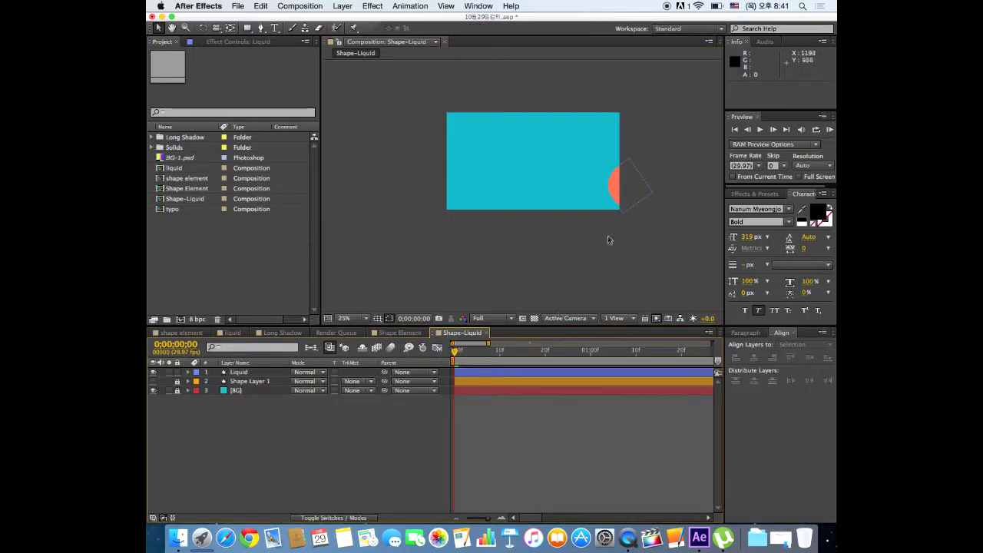
{"action": "key", "text": "space"}
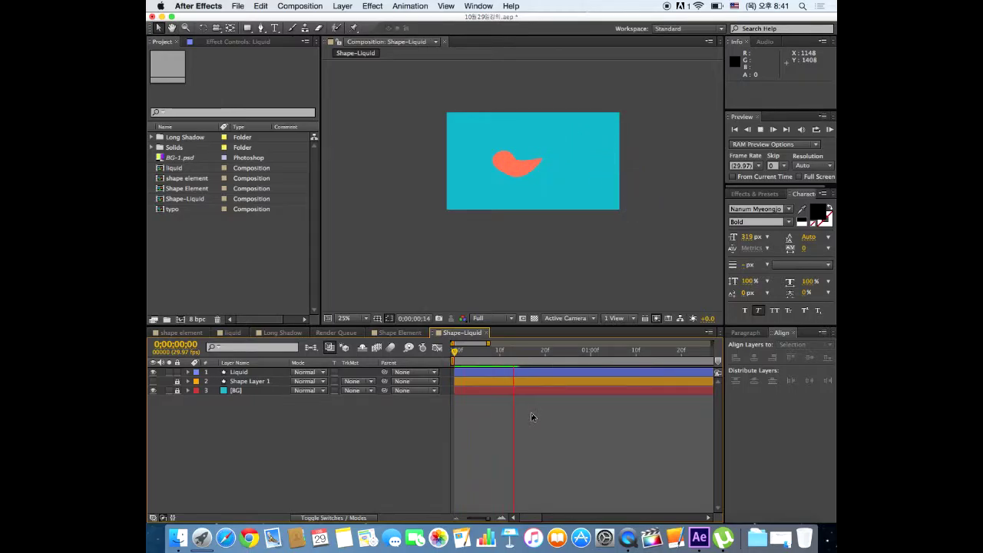
{"action": "key", "text": "space"}
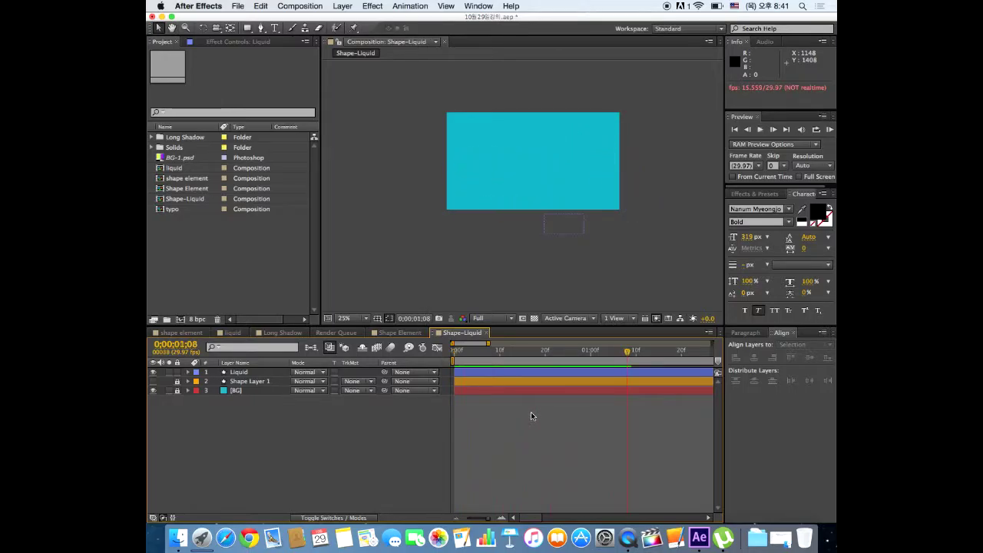
{"action": "left_click", "coordinate": [484, 280]}
{"action": "mouse_move", "coordinate": [618, 350]}
{"action": "left_mouse_down"}
{"action": "mouse_move", "coordinate": [606, 351]}
{"action": "mouse_move", "coordinate": [633, 351]}
{"action": "left_mouse_up"}
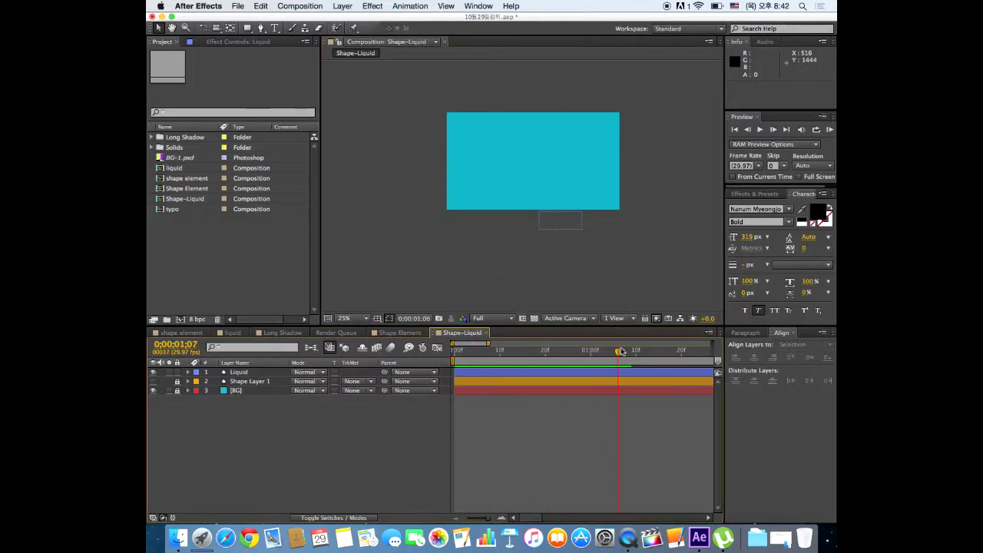
End the work area at about two seconds, trim the comp to it, and preview.
{"action": "left_click_drag", "start_coordinate": [488, 343], "coordinate": [712, 343]}
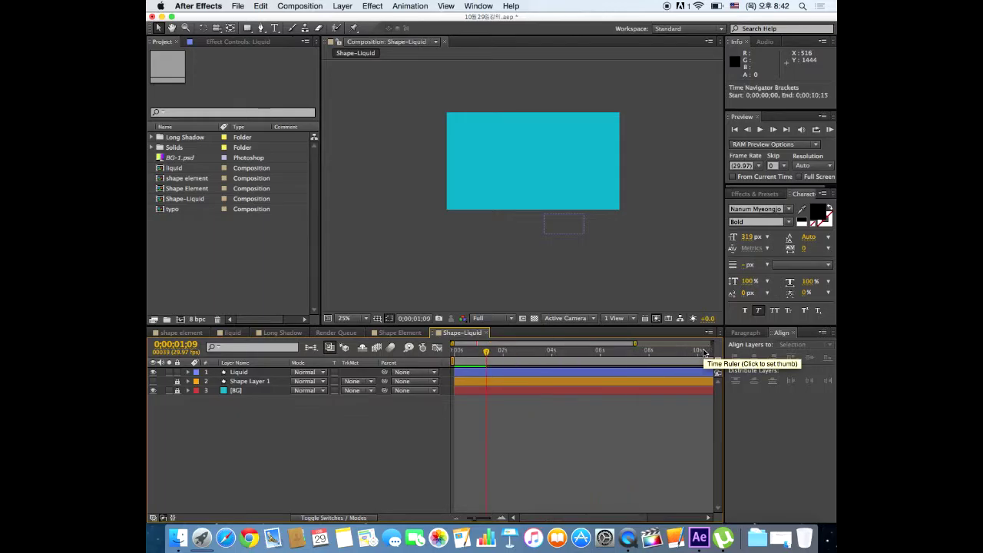
{"action": "left_click", "coordinate": [692, 351]}
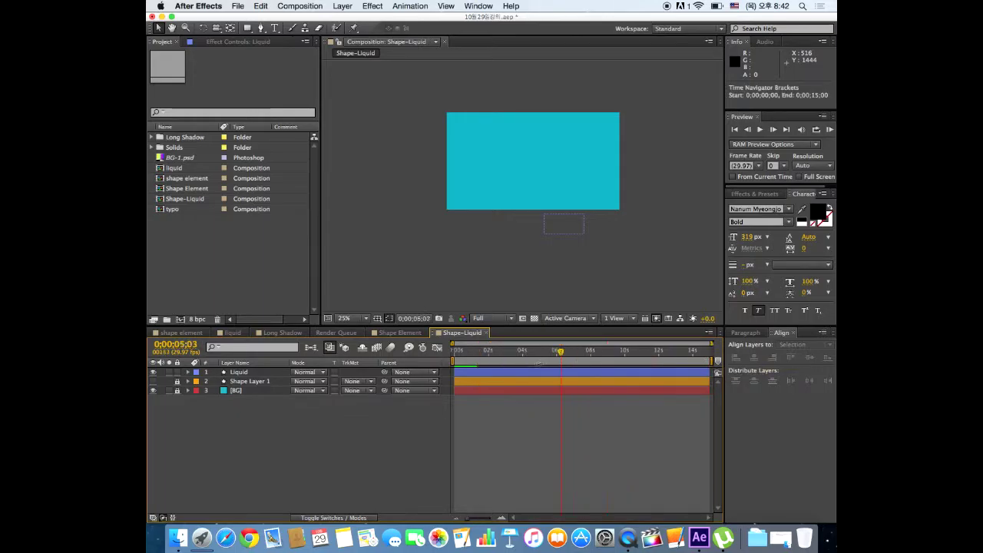
{"action": "mouse_move", "coordinate": [692, 350]}
{"action": "left_mouse_down"}
{"action": "mouse_move", "coordinate": [530, 351]}
{"action": "mouse_move", "coordinate": [664, 351]}
{"action": "mouse_move", "coordinate": [500, 360]}
{"action": "left_mouse_up"}
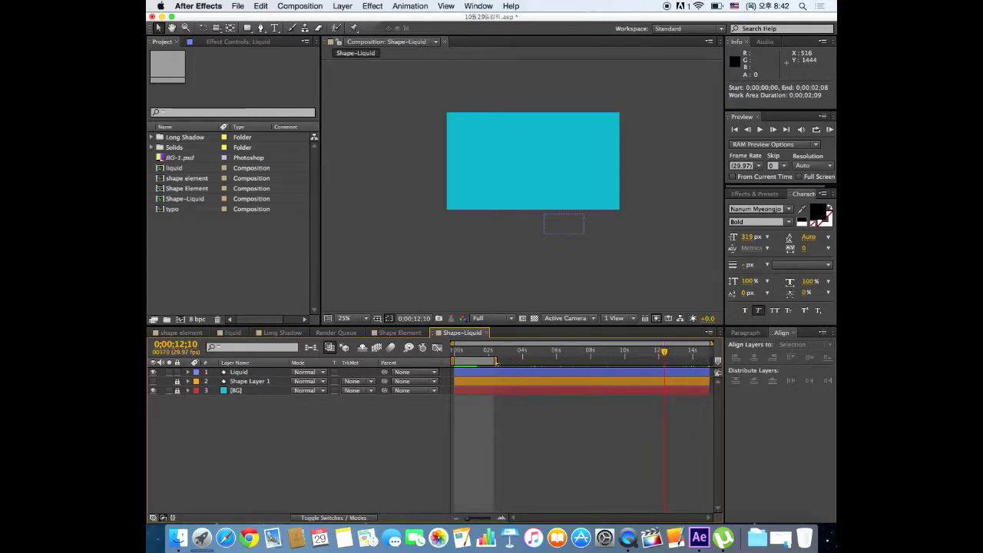
{"action": "right_click", "coordinate": [486, 361]}
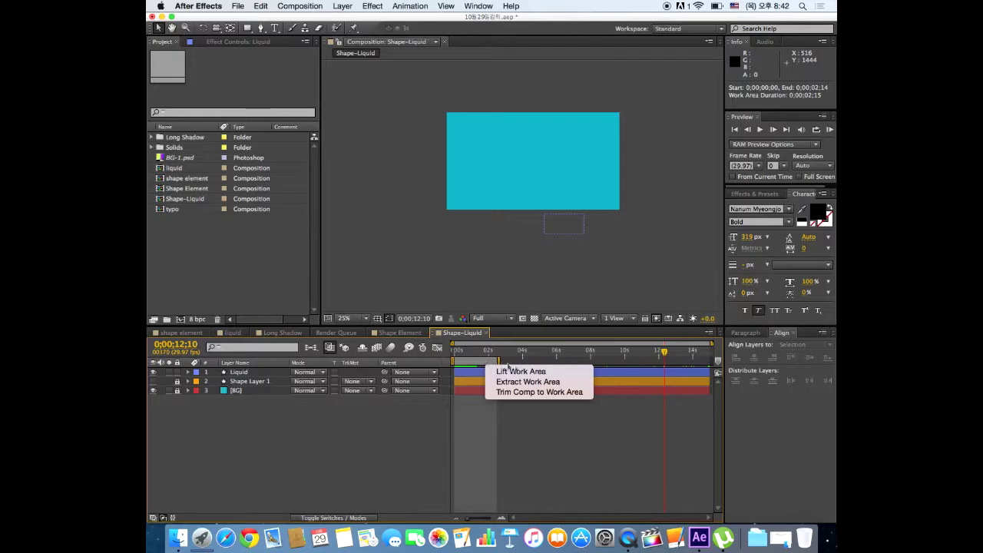
{"action": "left_click", "coordinate": [539, 392]}
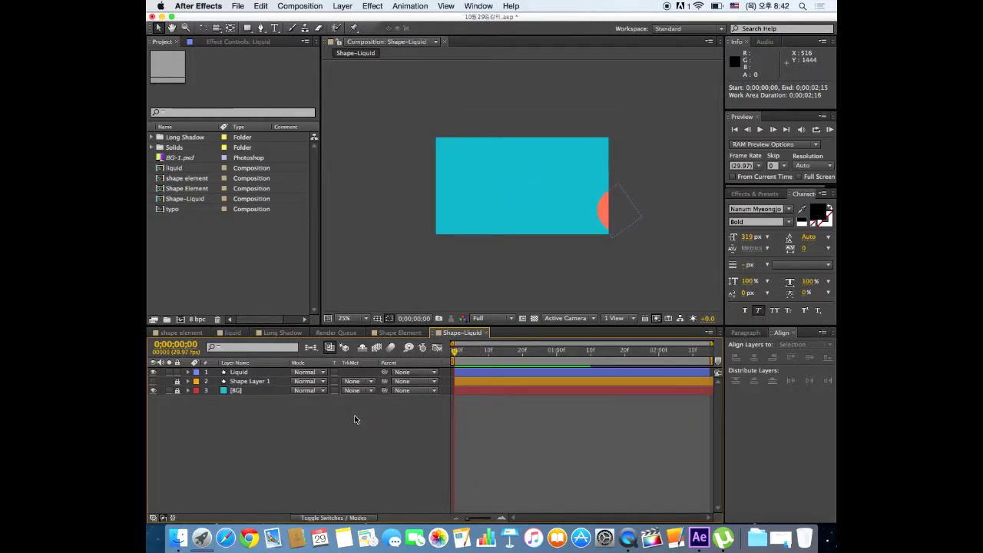
{"action": "key", "text": "space"}
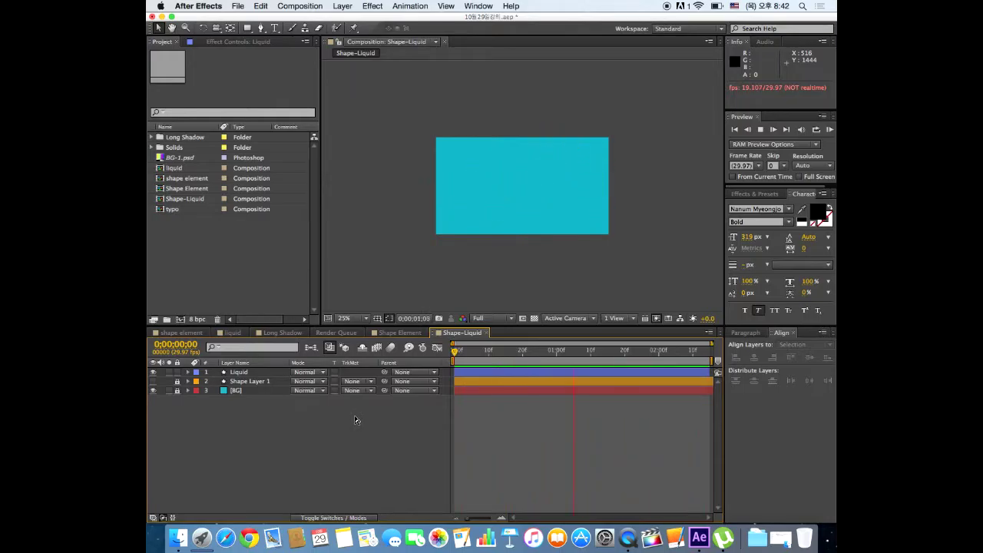
{"action": "key", "text": "space"}
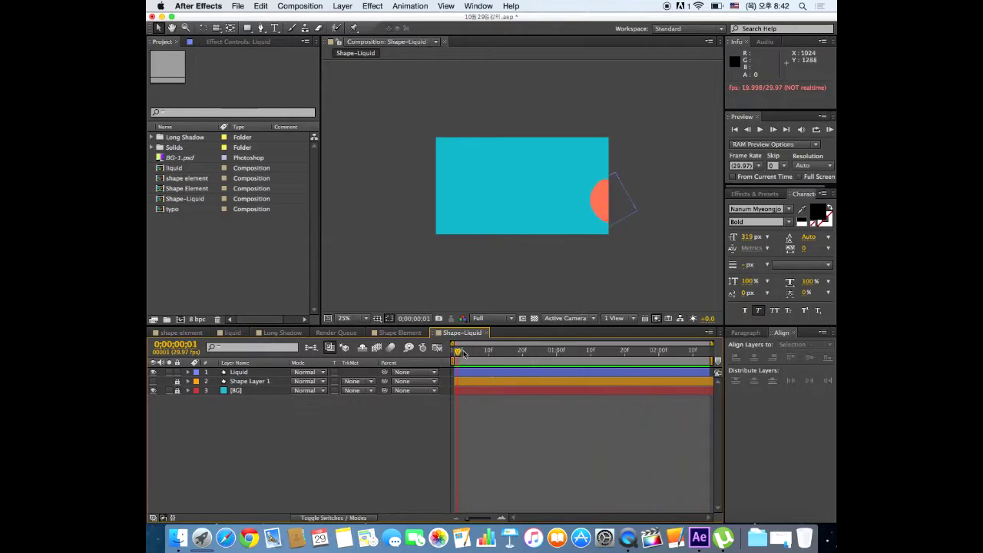
Enable composition and Liquid-layer motion blur, then preview the blurred blob from the start.
{"action": "left_click_drag", "start_coordinate": [463, 352], "coordinate": [461, 352]}
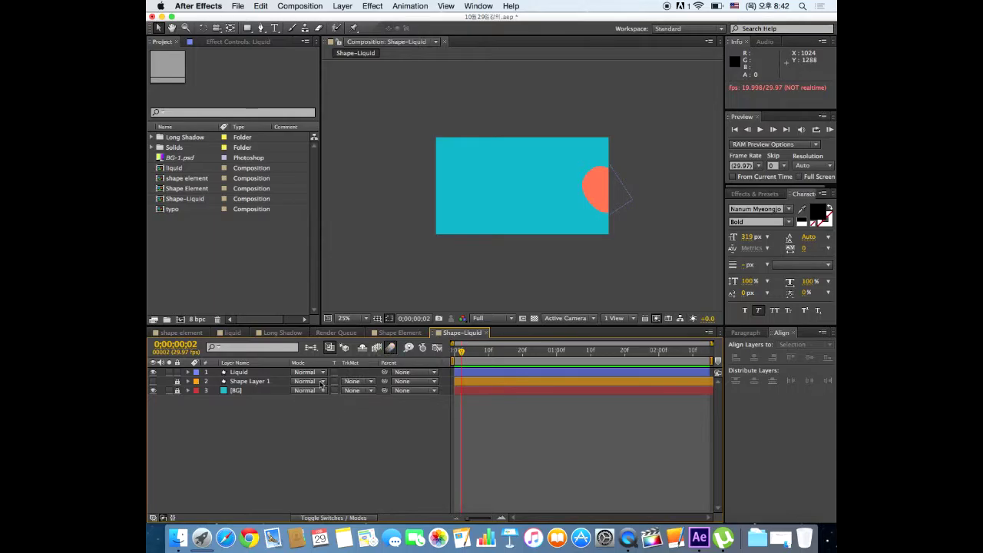
{"action": "left_click", "coordinate": [330, 518]}
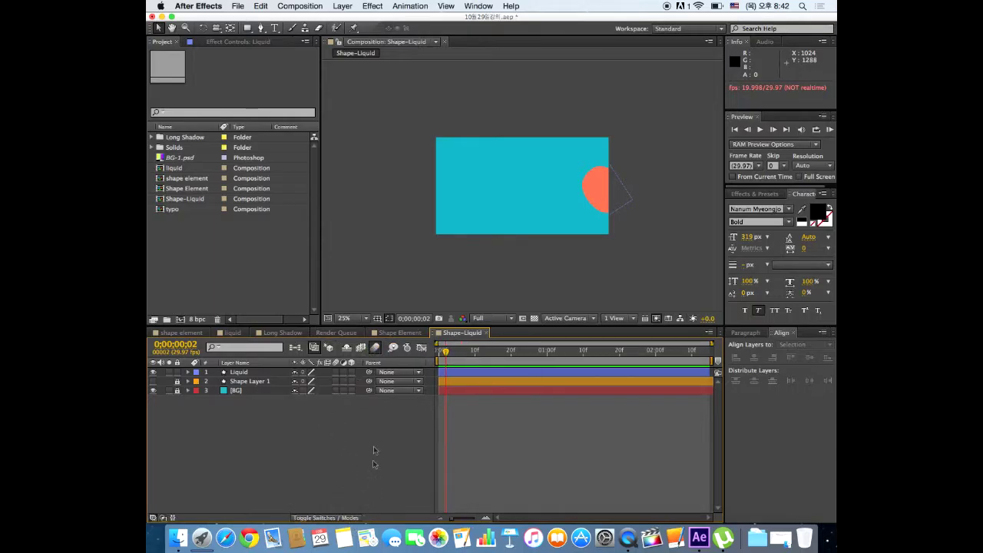
{"action": "left_click", "coordinate": [379, 350]}
{"action": "left_click", "coordinate": [336, 371]}
{"action": "key", "text": "Home"}
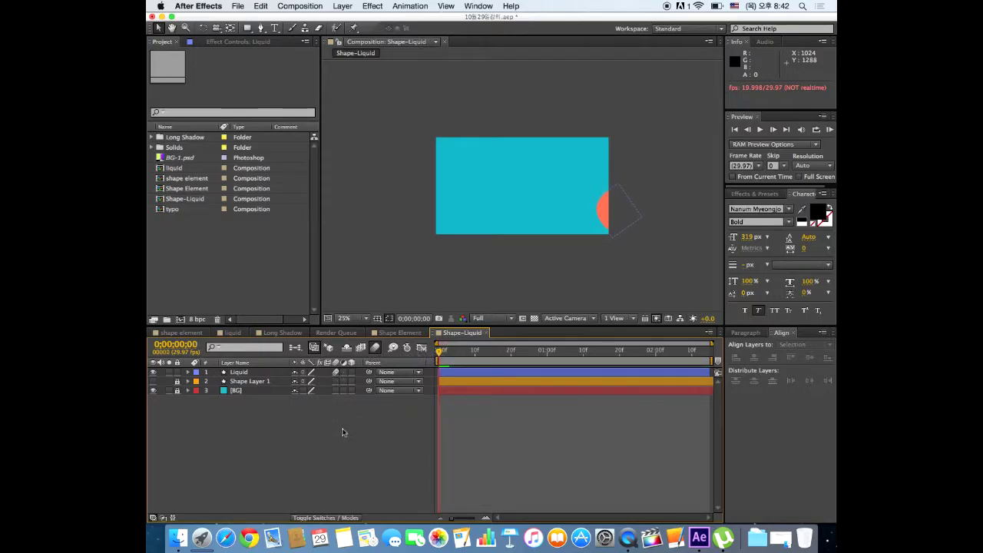
{"action": "key", "text": "space"}
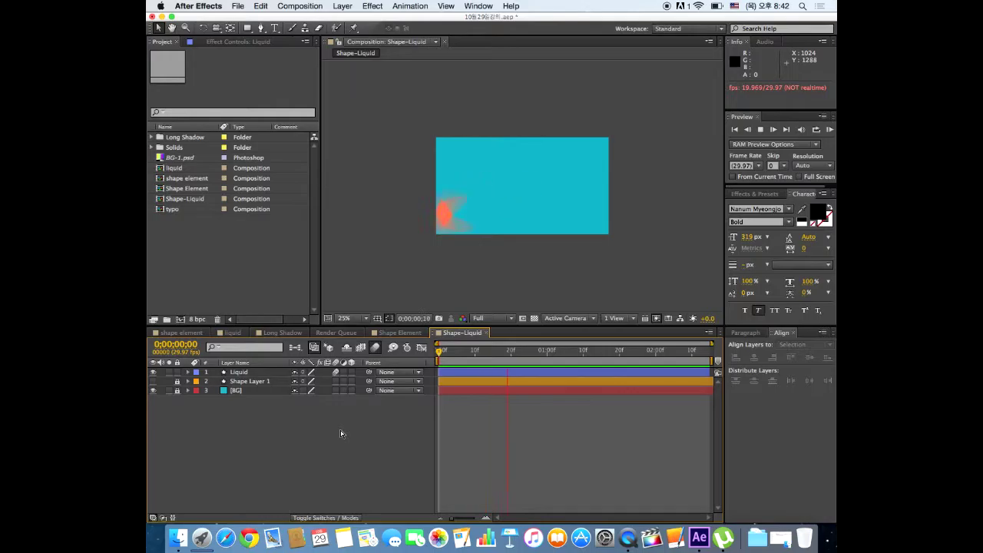
{"action": "key", "text": "space"}
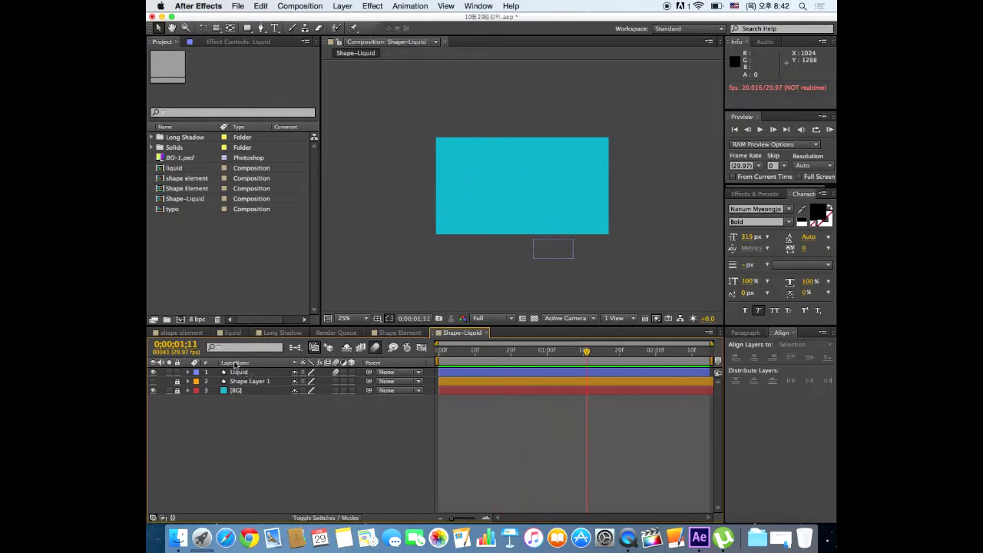
{"action": "left_click", "coordinate": [241, 373]}
Select all of Liquid's Path and Position keyframes and compress them to end before one second.
{"action": "key", "text": "u"}
{"action": "key", "text": "u"}
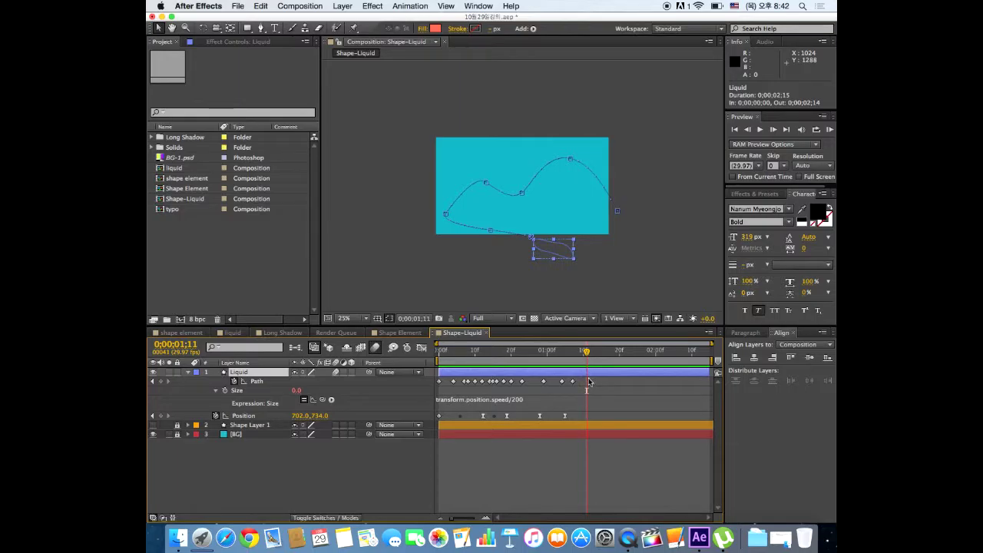
{"action": "left_click_drag", "start_coordinate": [589, 376], "coordinate": [460, 419]}
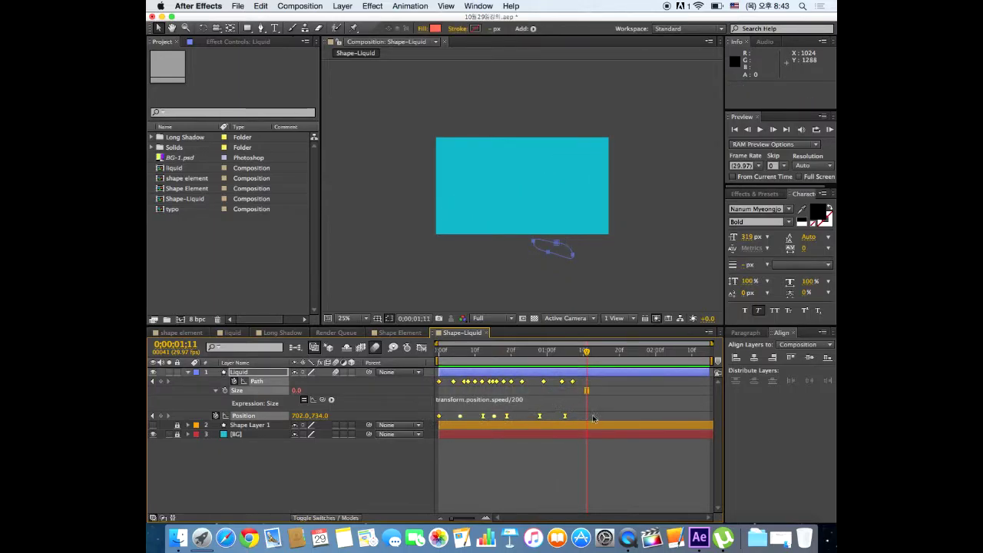
{"action": "left_click_drag", "start_coordinate": [565, 416], "coordinate": [569, 416]}
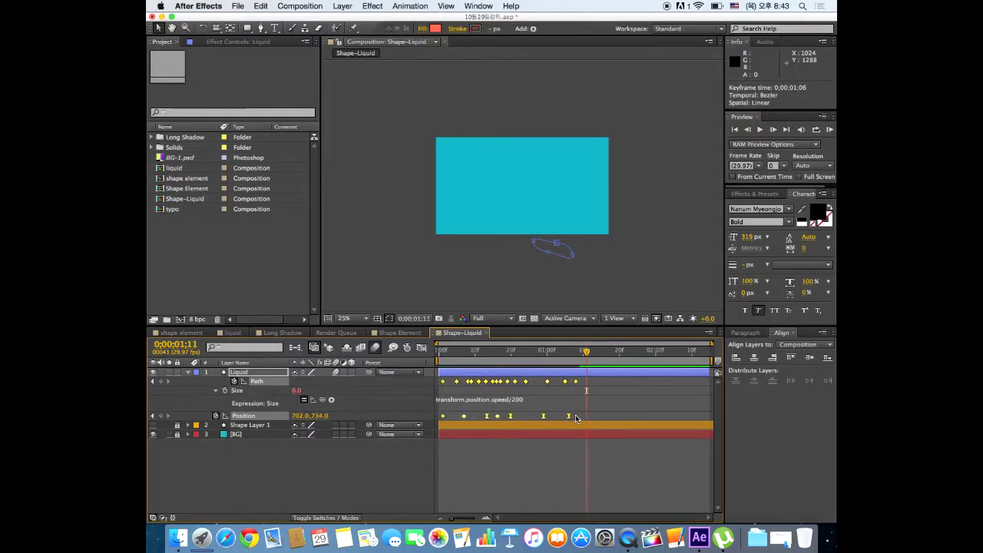
{"action": "key", "text": "ctrl+z"}
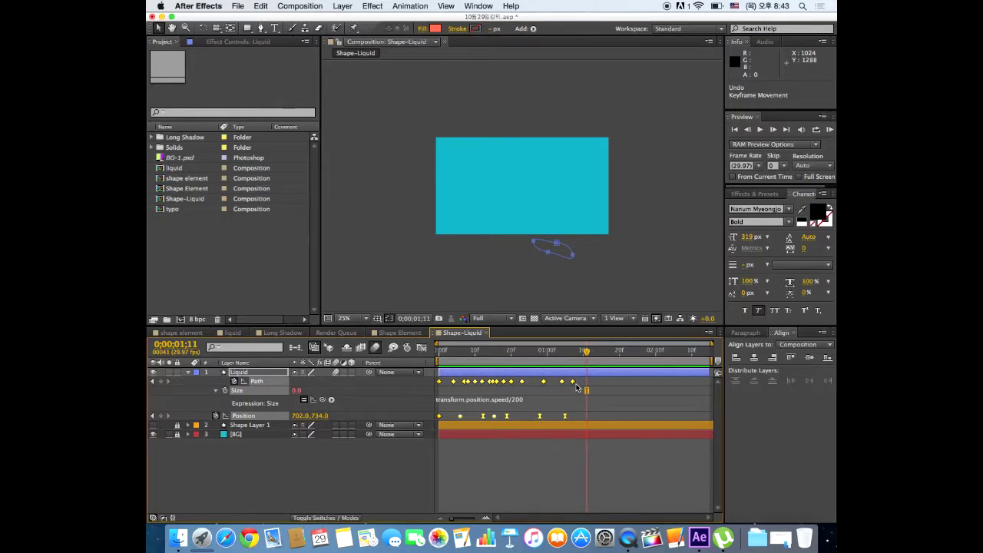
{"action": "left_click_drag", "start_coordinate": [573, 382], "coordinate": [433, 385]}
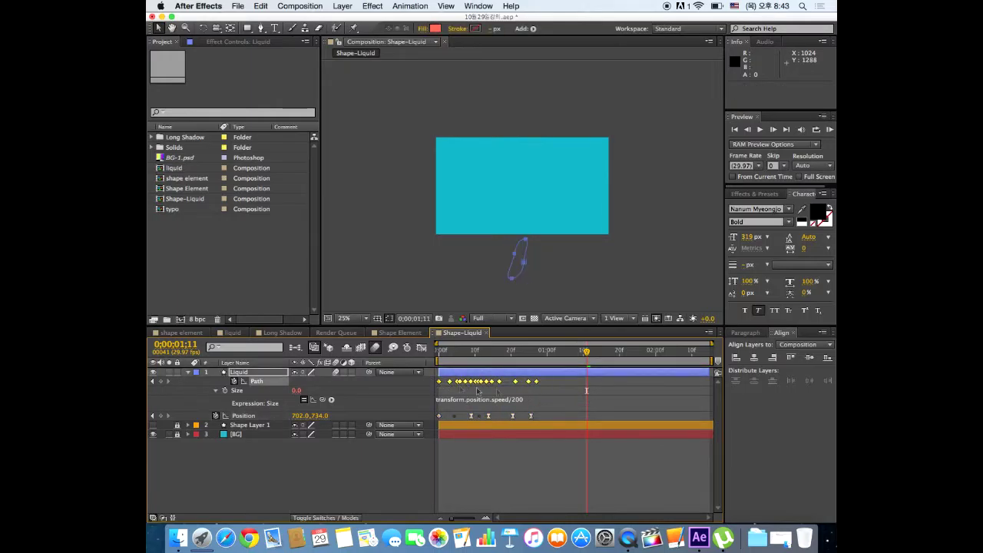
{"action": "right_click", "coordinate": [536, 386]}
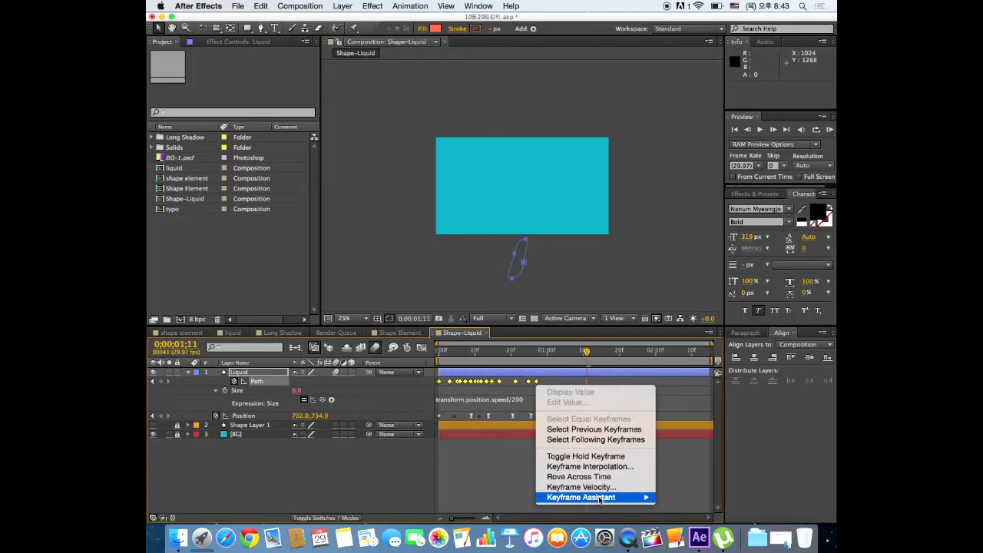
Apply easing to the selected Liquid keyframes and preview the retimed animation from the start.
{"action": "mouse_move", "coordinate": [610, 497]}
{"action": "left_click", "coordinate": [718, 451]}
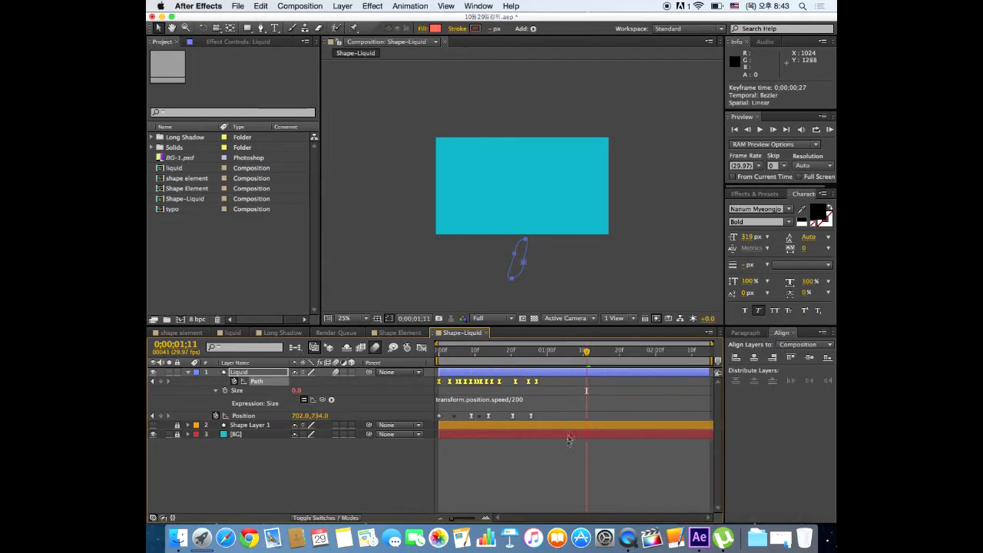
{"action": "left_click_drag", "start_coordinate": [457, 350], "coordinate": [435, 350]}
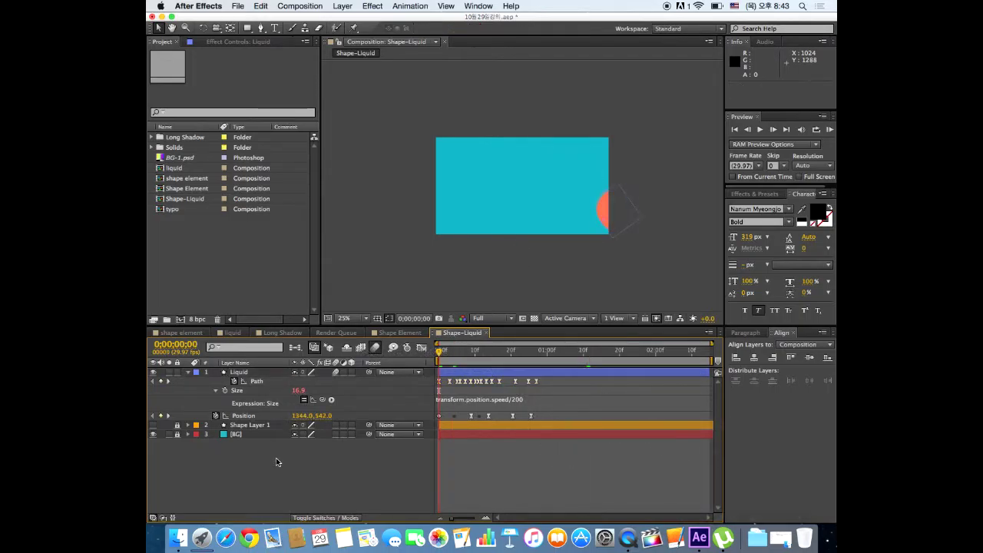
{"action": "key", "text": "space"}
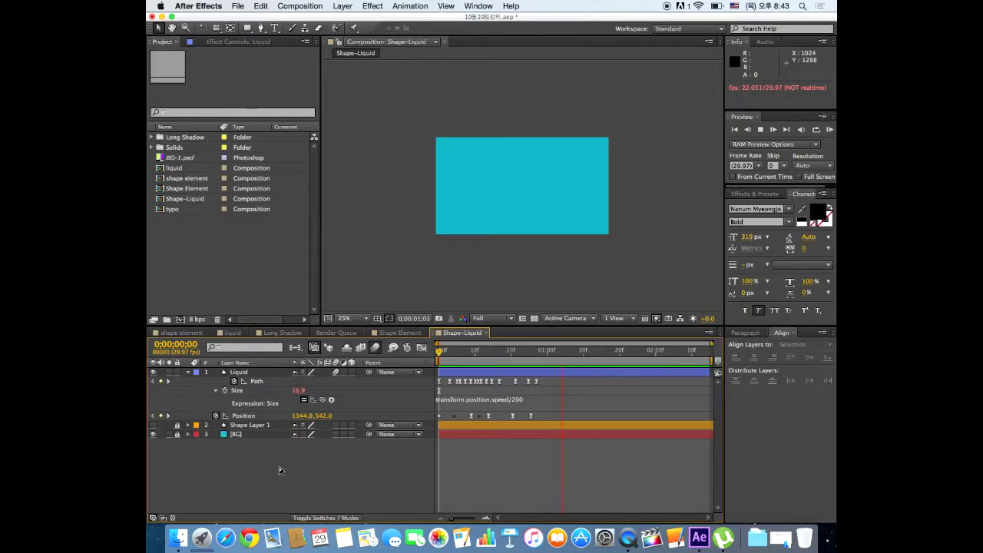
{"action": "key", "text": "space"}
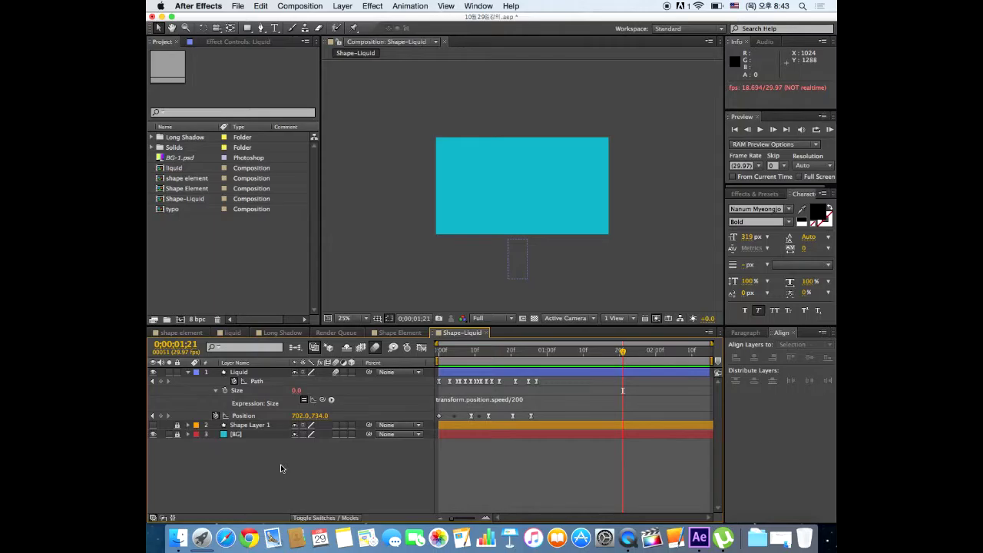
At frame 20, reveal the Liquid layer's Scale and set a 100% keyframe.
{"action": "left_click", "coordinate": [525, 352]}
{"action": "left_click_drag", "start_coordinate": [525, 353], "coordinate": [511, 352]}
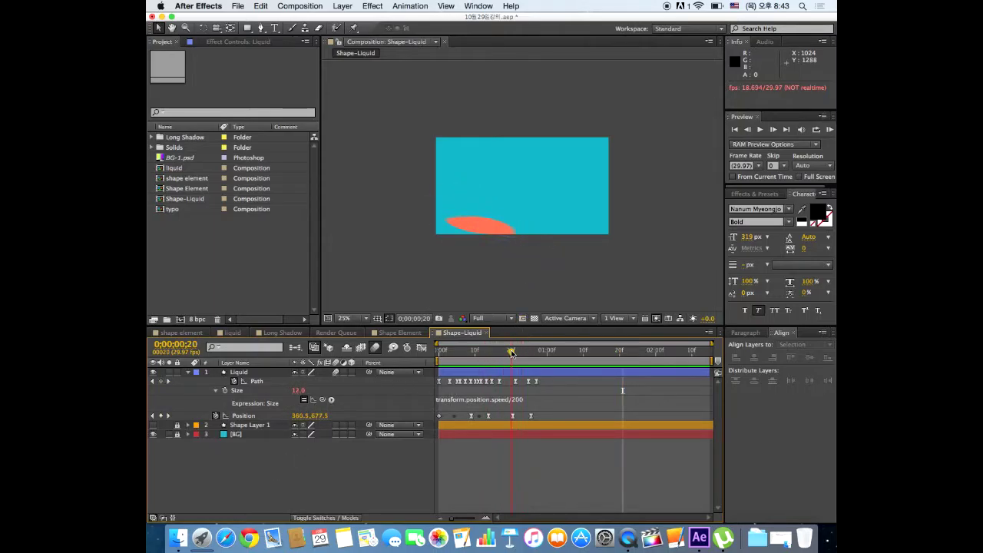
{"action": "left_click", "coordinate": [230, 373]}
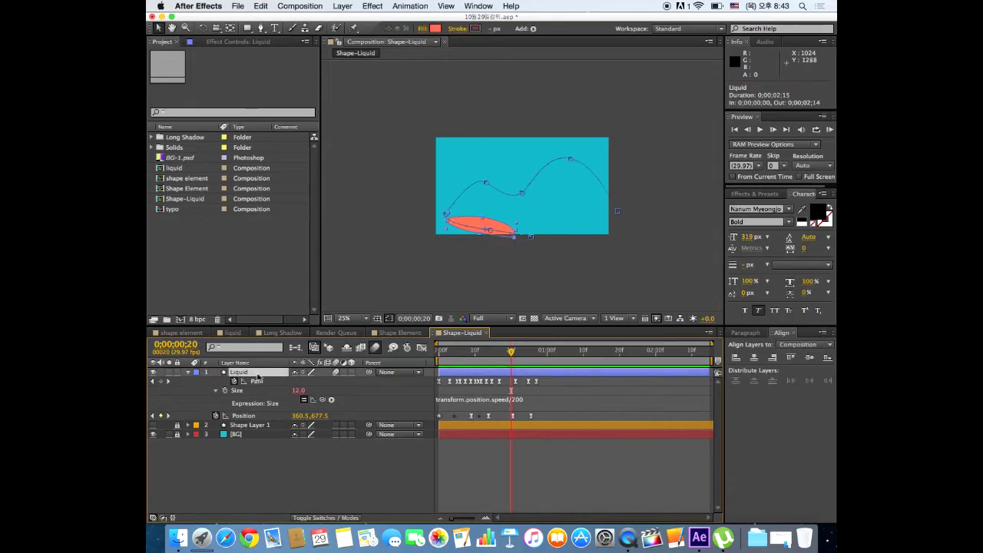
{"action": "key", "text": "s"}
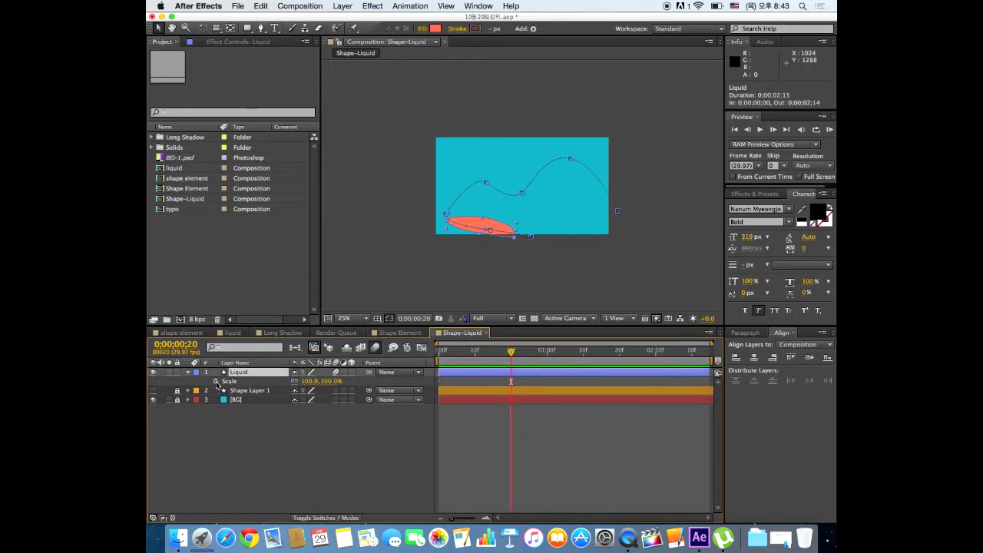
{"action": "left_click", "coordinate": [216, 381]}
At frame 24, set Scale to 0% and preview the blob shrinking away.
{"action": "left_click_drag", "start_coordinate": [513, 351], "coordinate": [527, 352]}
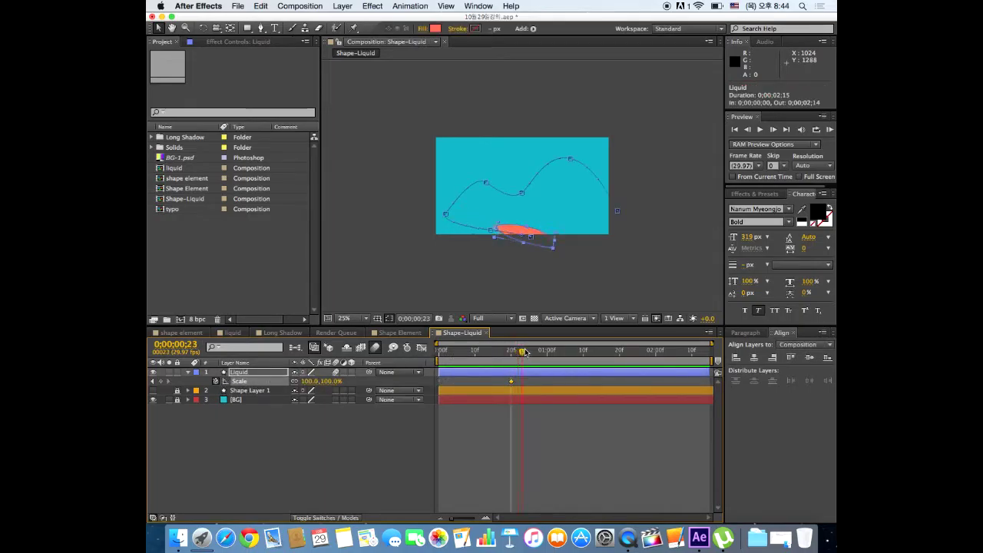
{"action": "left_click", "coordinate": [310, 381]}
{"action": "type", "text": "0"}
{"action": "key", "text": "Return"}
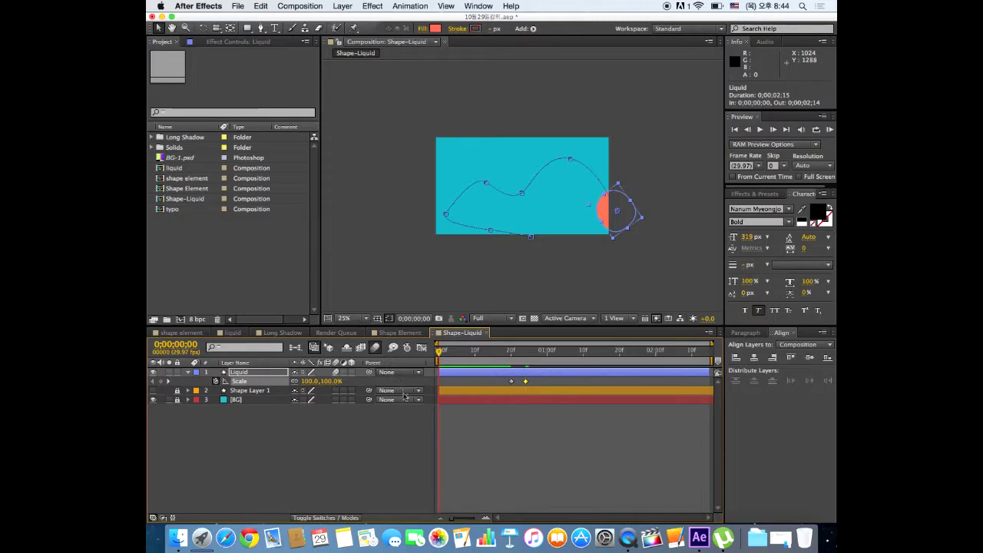
{"action": "left_click", "coordinate": [384, 423]}
{"action": "key", "text": "space"}
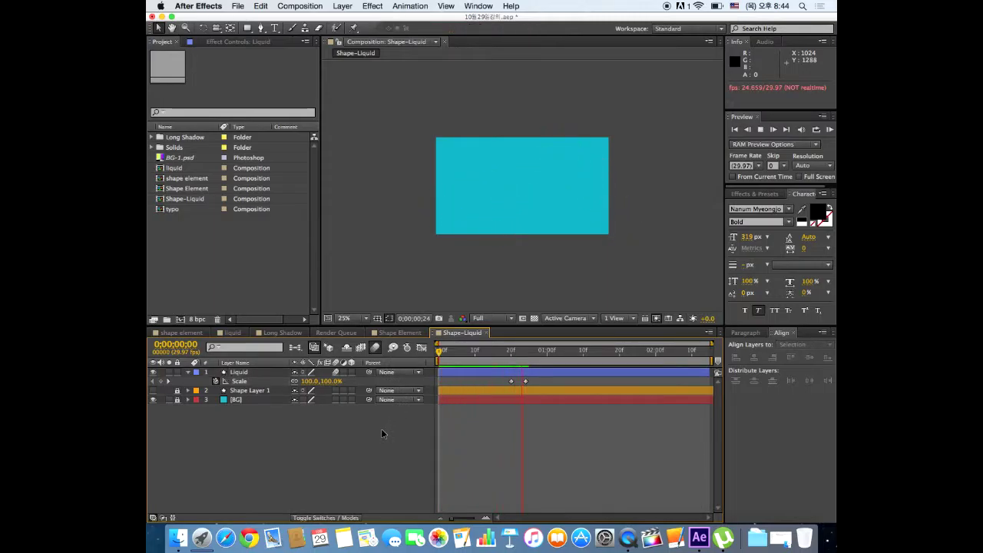
{"action": "key", "text": "space"}
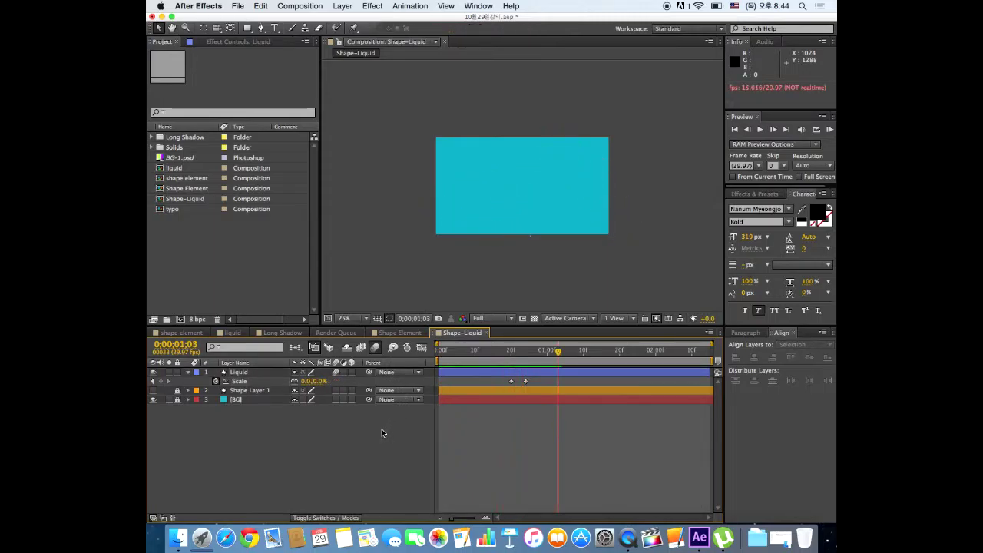
{"action": "left_click_drag", "start_coordinate": [535, 376], "coordinate": [505, 389]}
Apply Easy Ease to the two Liquid Scale keyframes and show their speed graph at frame 20.
{"action": "right_click", "coordinate": [525, 385]}
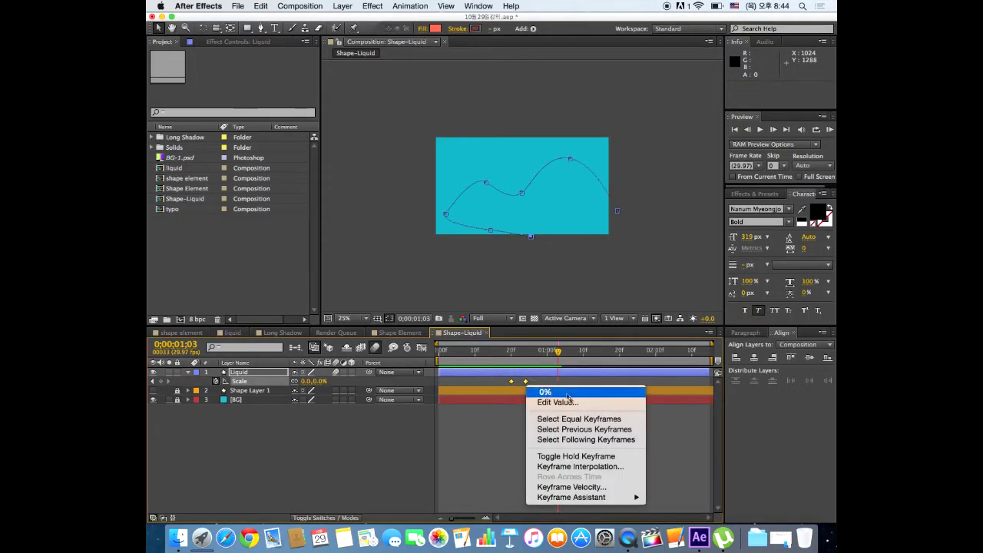
{"action": "mouse_move", "coordinate": [606, 499]}
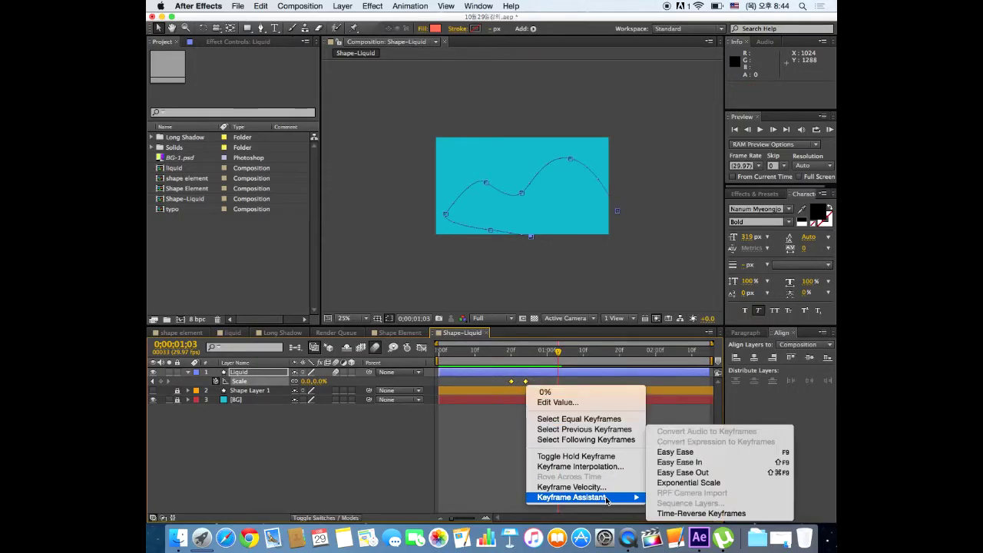
{"action": "left_click", "coordinate": [676, 452]}
{"action": "left_click_drag", "start_coordinate": [526, 359], "coordinate": [511, 354]}
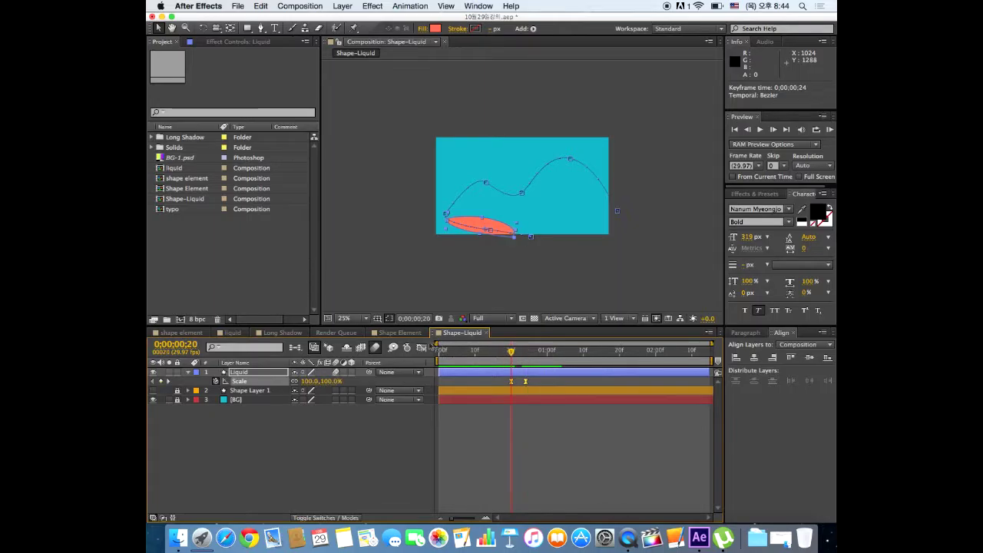
{"action": "left_click", "coordinate": [421, 347]}
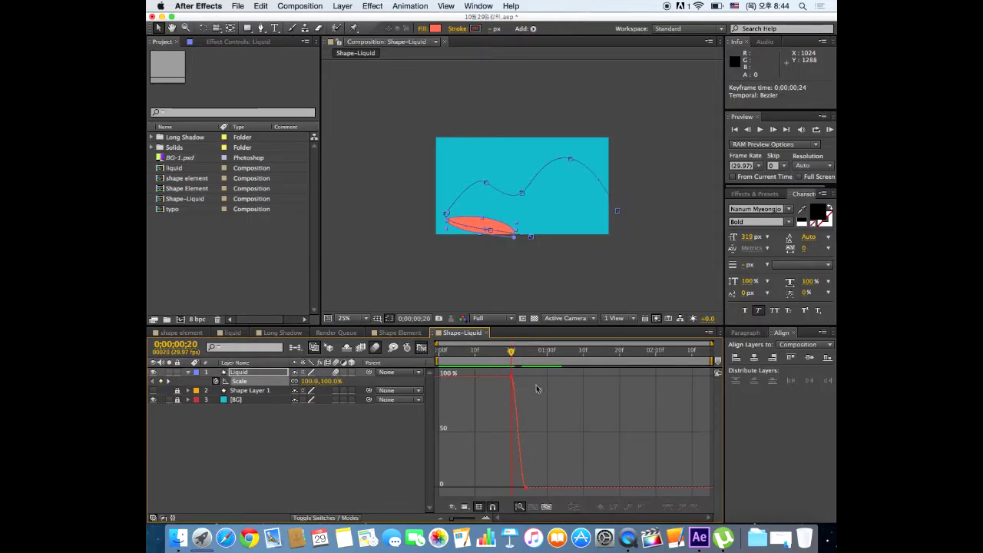
Reshape the Liquid Scale ease so it plunges steeply after frame 20 toward 0%.
{"action": "left_click_drag", "start_coordinate": [532, 376], "coordinate": [472, 496]}
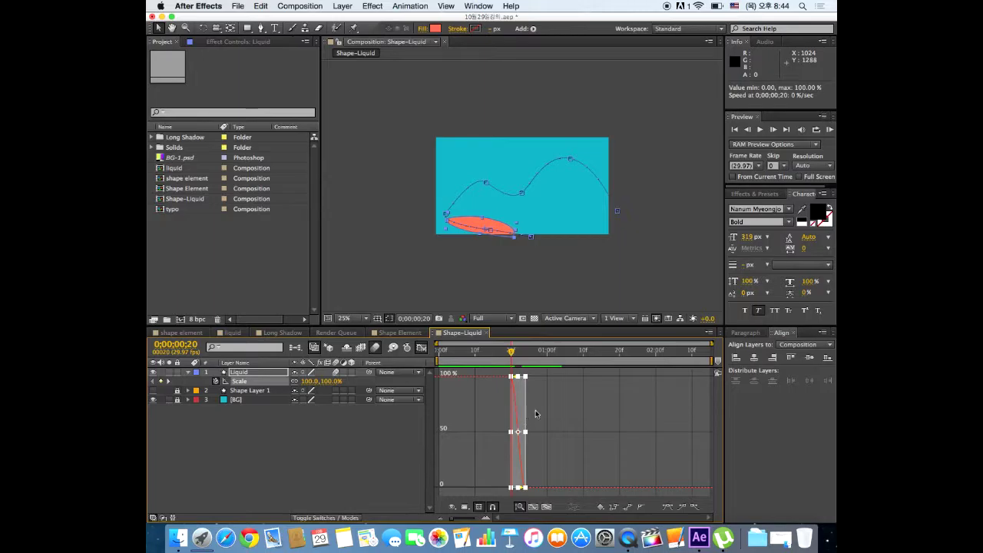
{"action": "key", "text": "equal"}
{"action": "key", "text": "equal"}
{"action": "key", "text": "equal"}
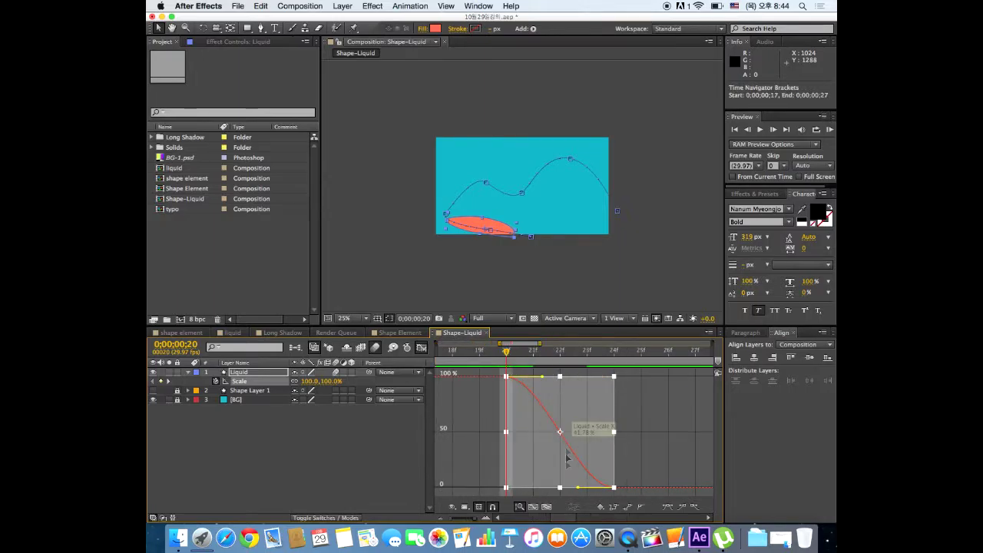
{"action": "left_click_drag", "start_coordinate": [549, 377], "coordinate": [612, 377]}
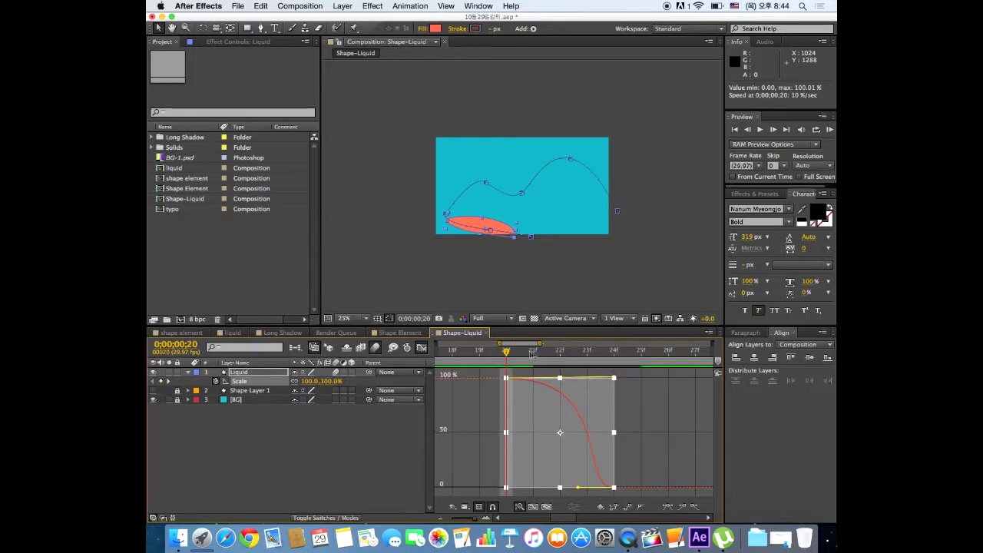
{"action": "left_click_drag", "start_coordinate": [536, 353], "coordinate": [560, 353]}
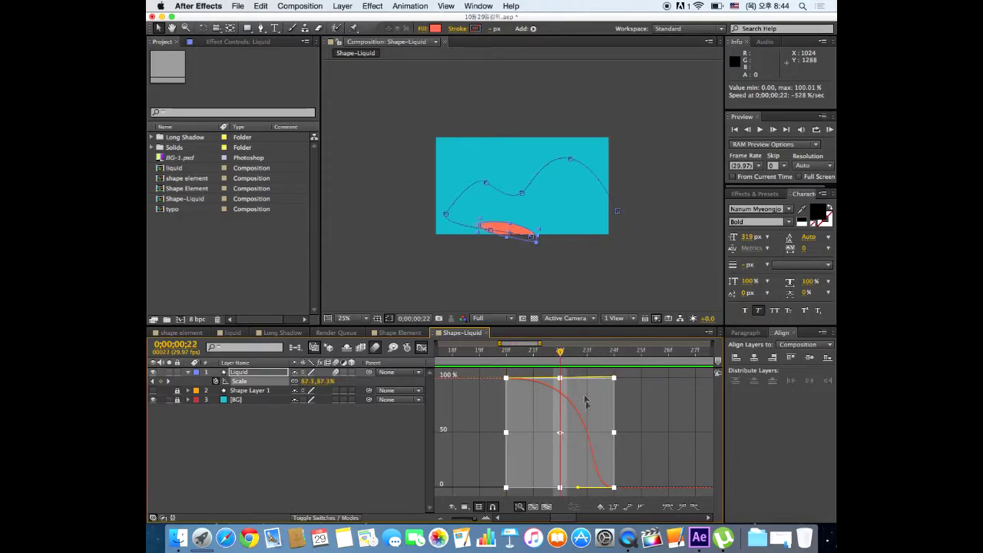
{"action": "key", "text": "ctrl+z"}
{"action": "key", "text": "Page_Up"}
{"action": "key", "text": "Page_Up"}
{"action": "left_click_drag", "start_coordinate": [579, 488], "coordinate": [505, 489]}
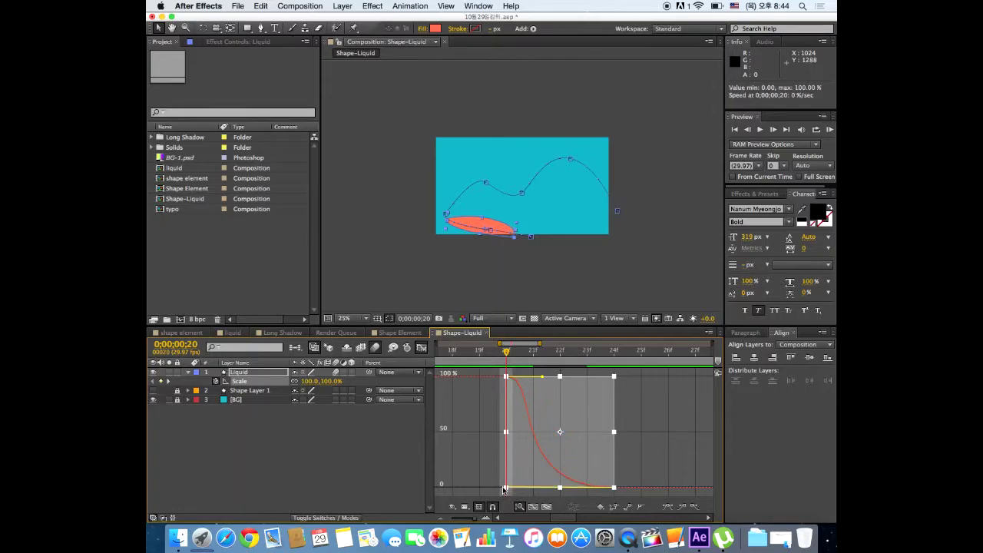
{"action": "mouse_move", "coordinate": [524, 361]}
{"action": "left_mouse_down"}
{"action": "mouse_move", "coordinate": [478, 366]}
{"action": "mouse_move", "coordinate": [596, 361]}
{"action": "left_mouse_up"}
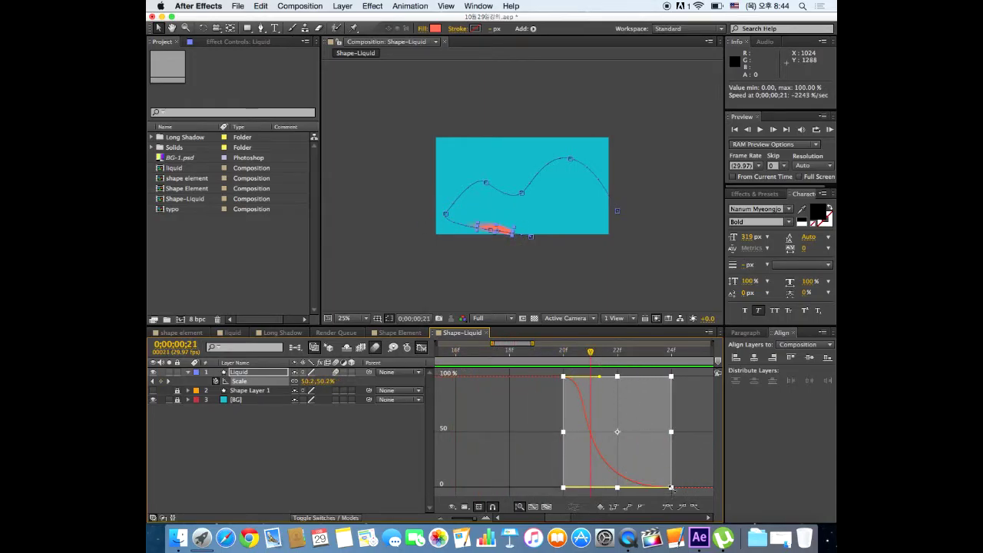
{"action": "left_click_drag", "start_coordinate": [669, 486], "coordinate": [645, 486]}
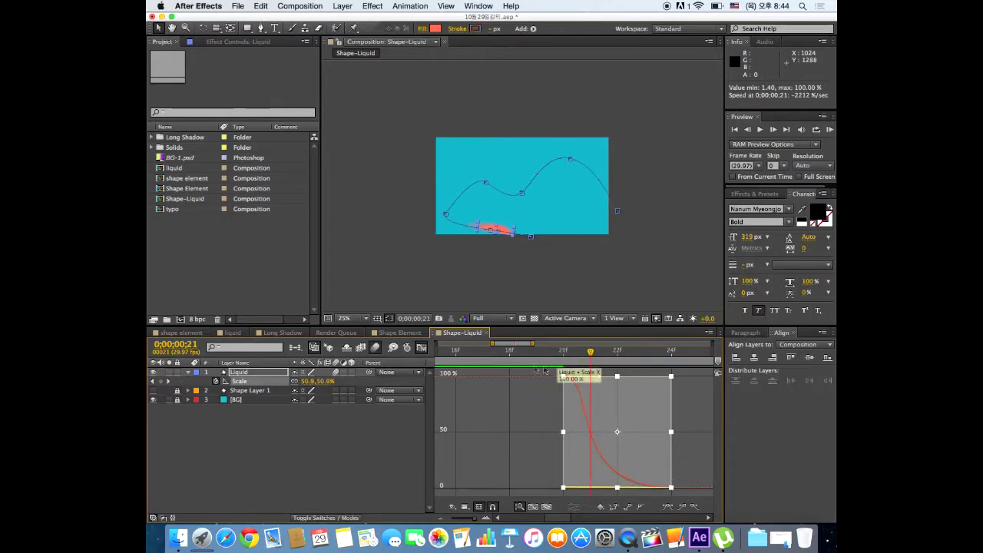
Return to the layer bar view and select the frame 24 Scale keyframe.
{"action": "left_click", "coordinate": [421, 350]}
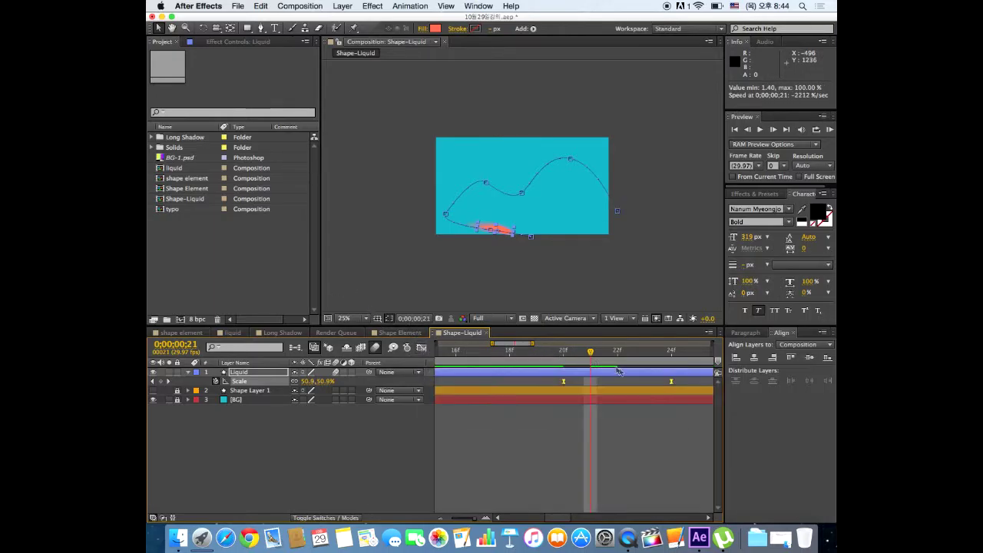
{"action": "left_click", "coordinate": [665, 381]}
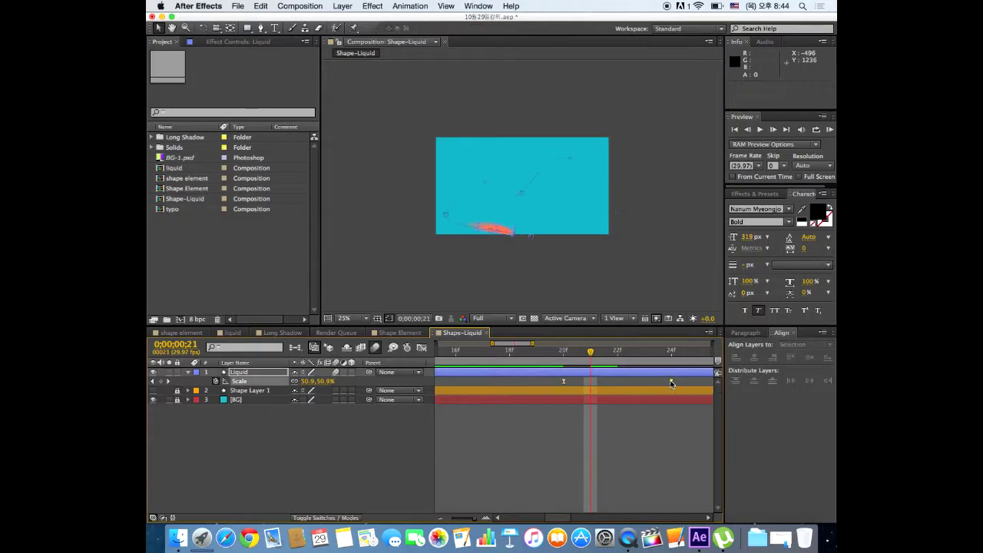
{"action": "left_click", "coordinate": [671, 382]}
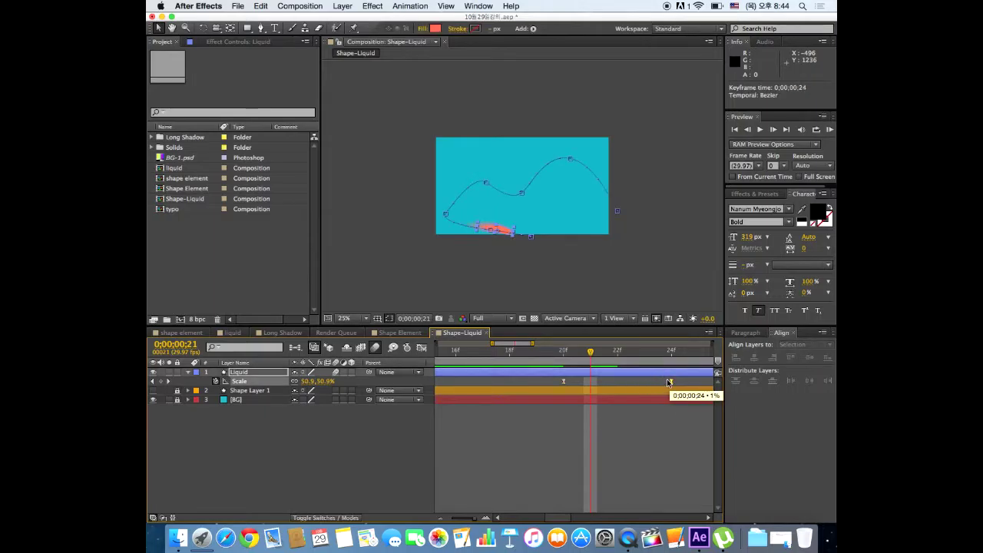
End the preview range near 1;02, preview the Liquid shrink, then switch to shape element.
{"action": "left_click_drag", "start_coordinate": [671, 353], "coordinate": [563, 352]}
{"action": "left_click", "coordinate": [489, 359]}
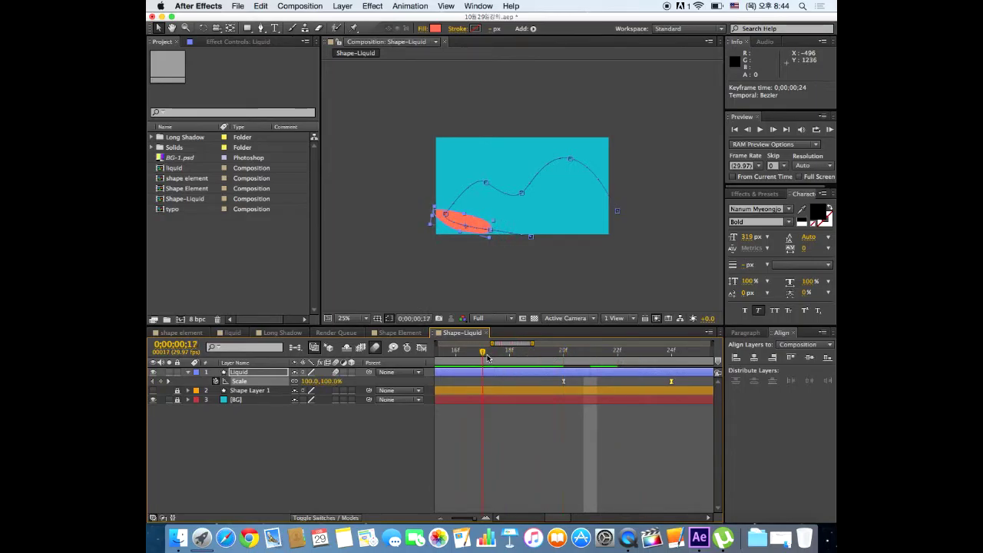
{"action": "key", "text": "semicolon"}
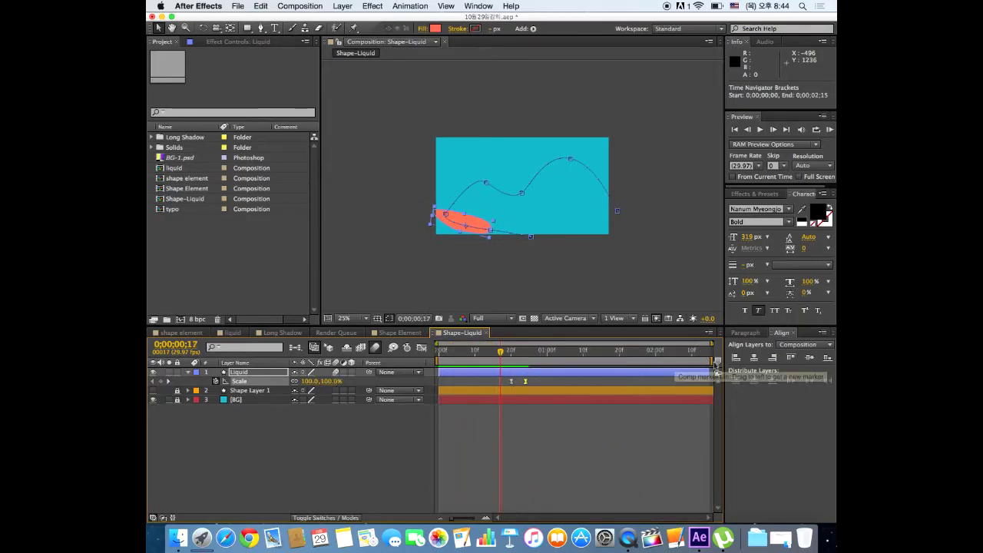
{"action": "left_click_drag", "start_coordinate": [713, 360], "coordinate": [561, 365]}
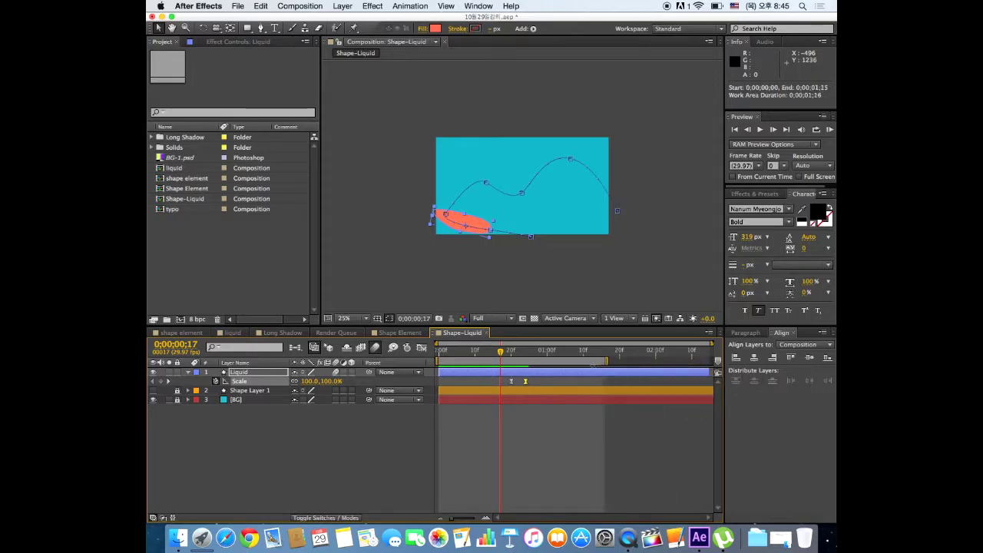
{"action": "key", "text": "space"}
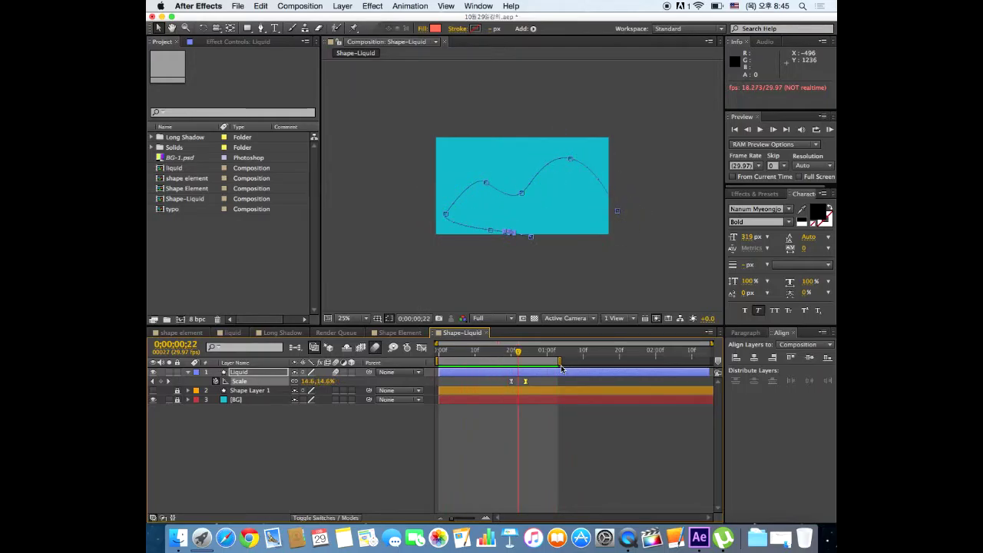
{"action": "left_click", "coordinate": [181, 332]}
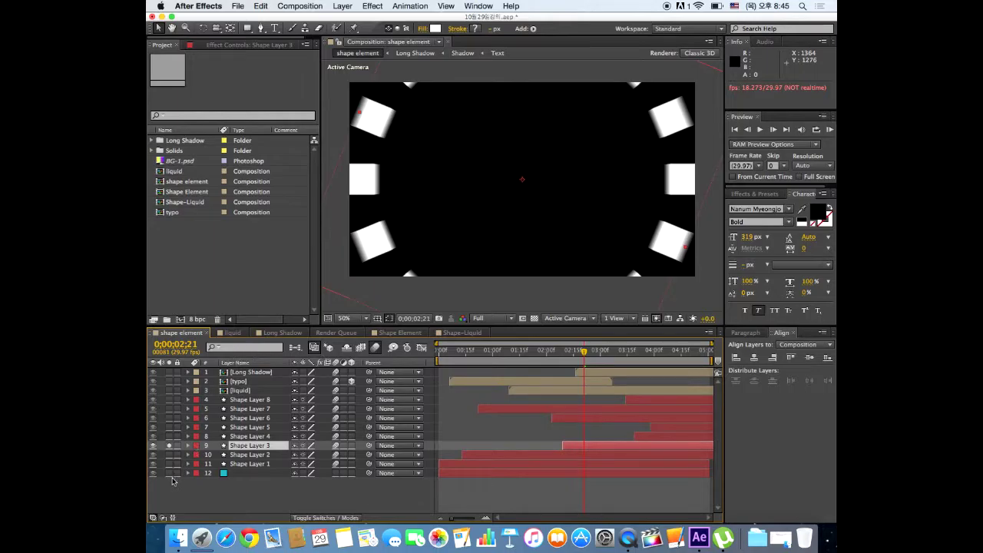
Unsolo Shape Layer 3, scrub through the scene to about 2 seconds, and maximize the viewer.
{"action": "left_click", "coordinate": [169, 445]}
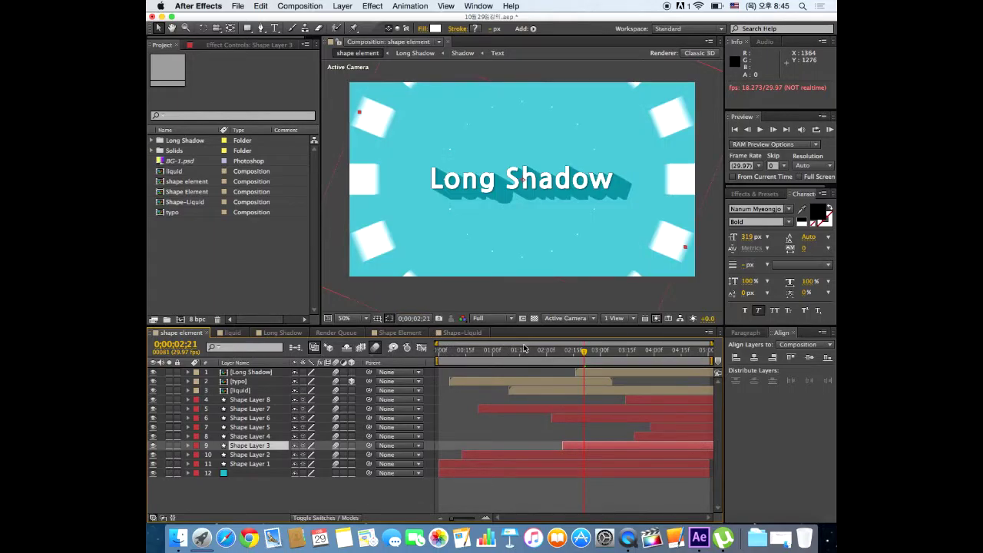
{"action": "left_click_drag", "start_coordinate": [500, 352], "coordinate": [520, 352]}
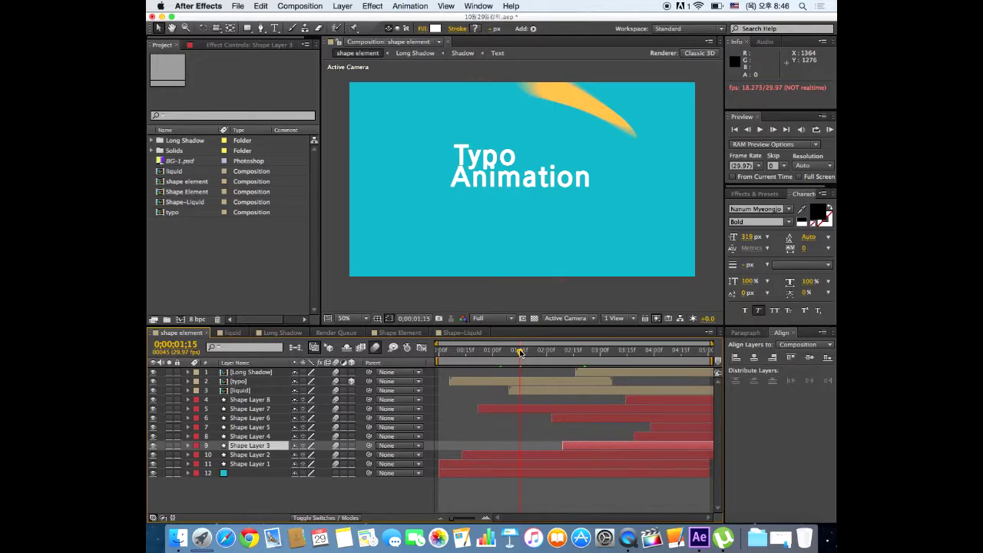
{"action": "mouse_move", "coordinate": [520, 351]}
{"action": "left_mouse_down"}
{"action": "mouse_move", "coordinate": [569, 352]}
{"action": "mouse_move", "coordinate": [555, 353]}
{"action": "left_mouse_up"}
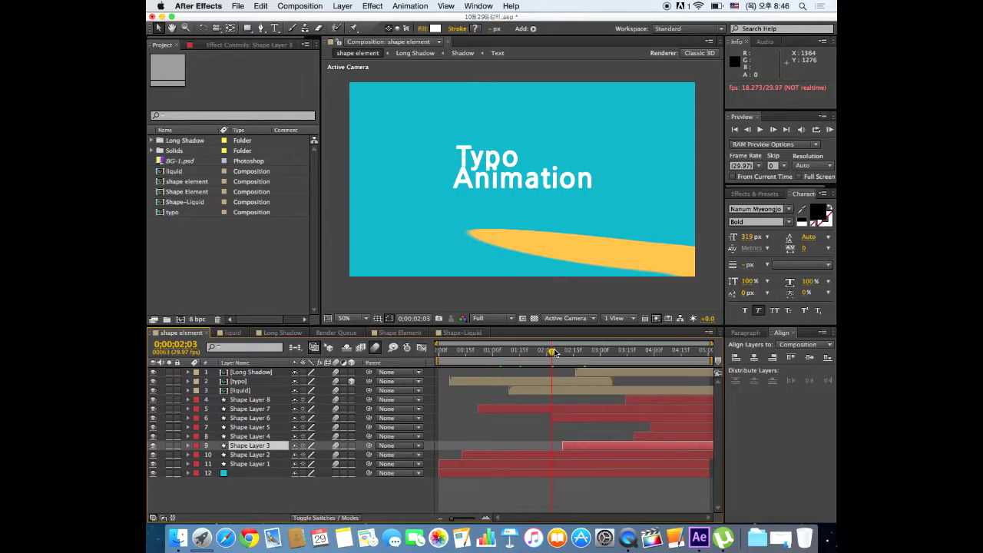
{"action": "left_click_drag", "start_coordinate": [481, 351], "coordinate": [433, 358]}
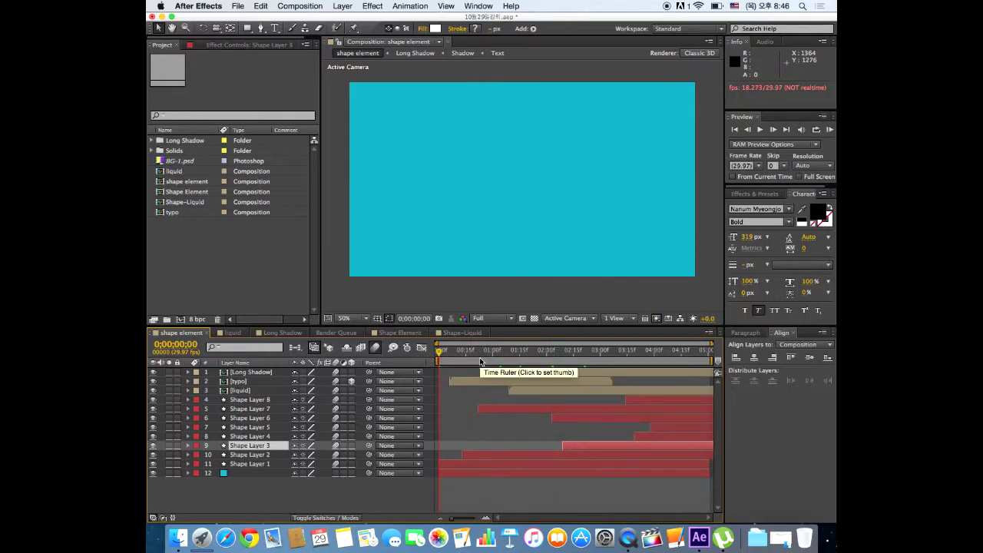
{"action": "left_click", "coordinate": [324, 263]}
{"action": "key", "text": "grave"}
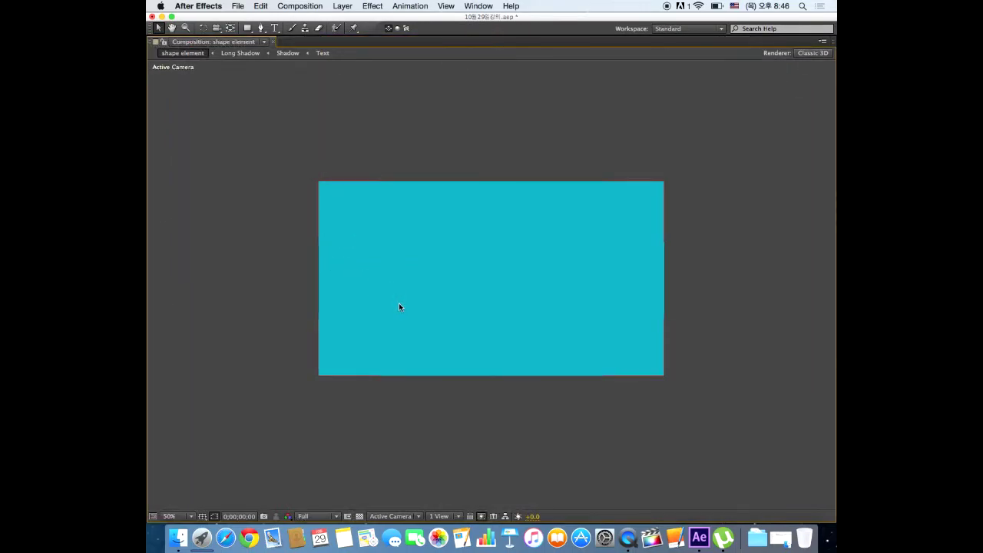
Preview the shape element scene, then restore the standard panel layout.
{"action": "key", "text": "space"}
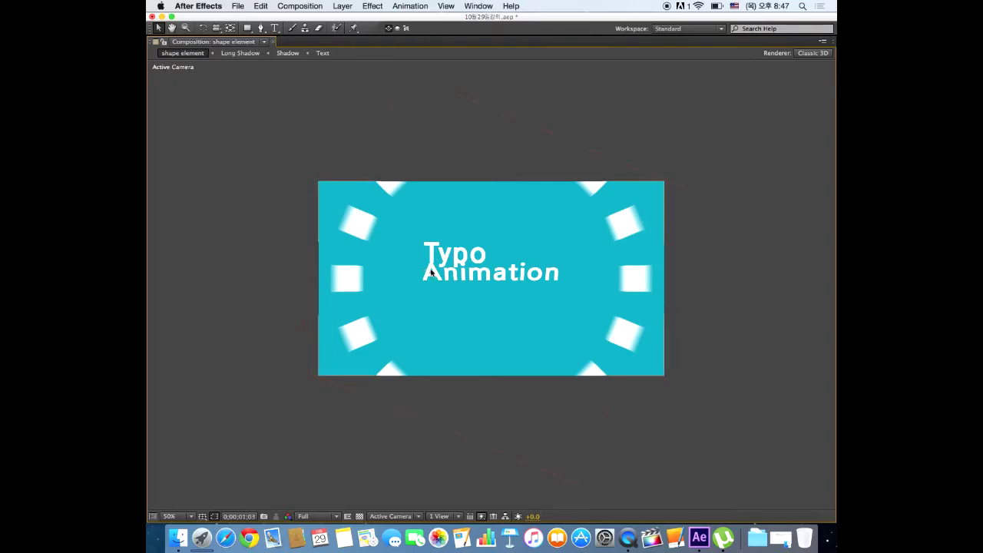
{"action": "key", "text": "grave"}
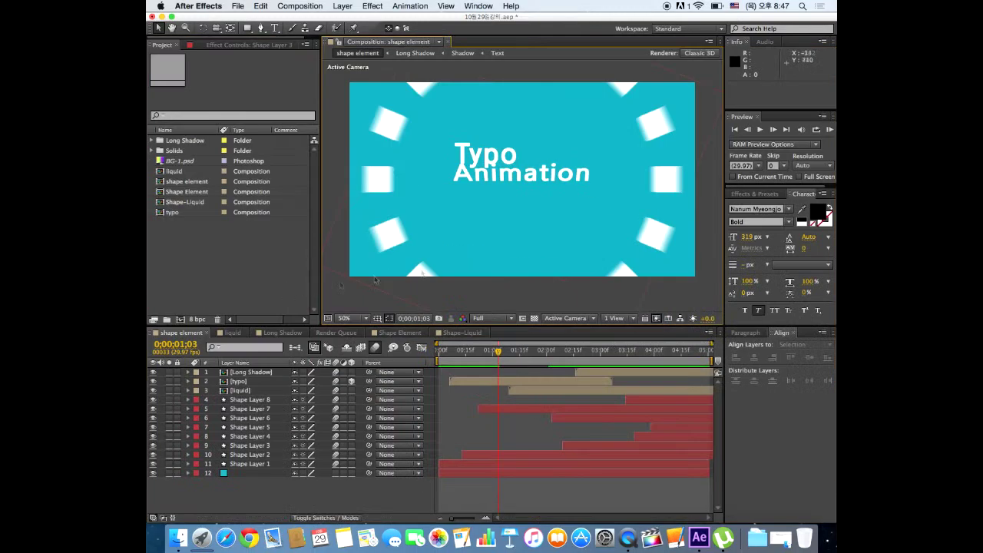
{"action": "left_click", "coordinate": [764, 133]}
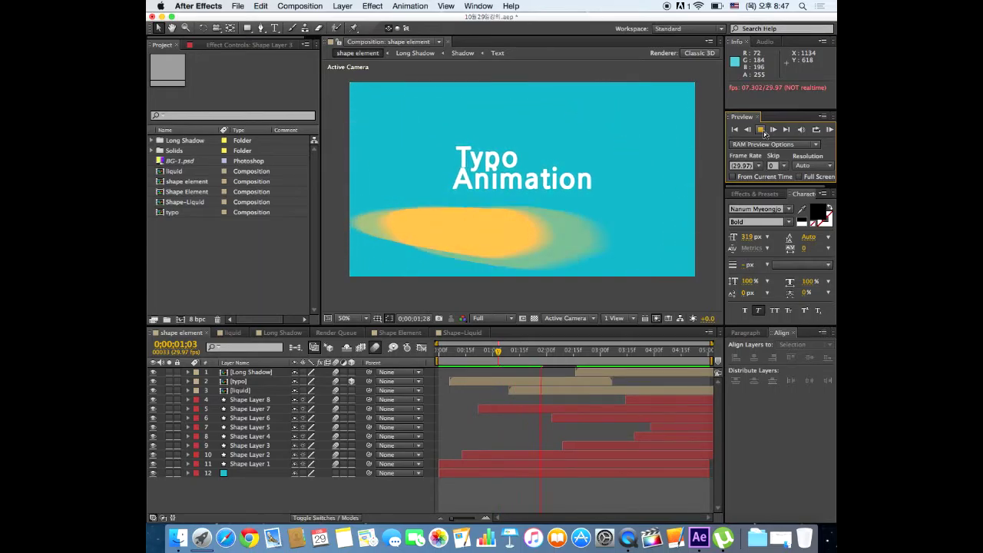
{"action": "left_click", "coordinate": [764, 132]}
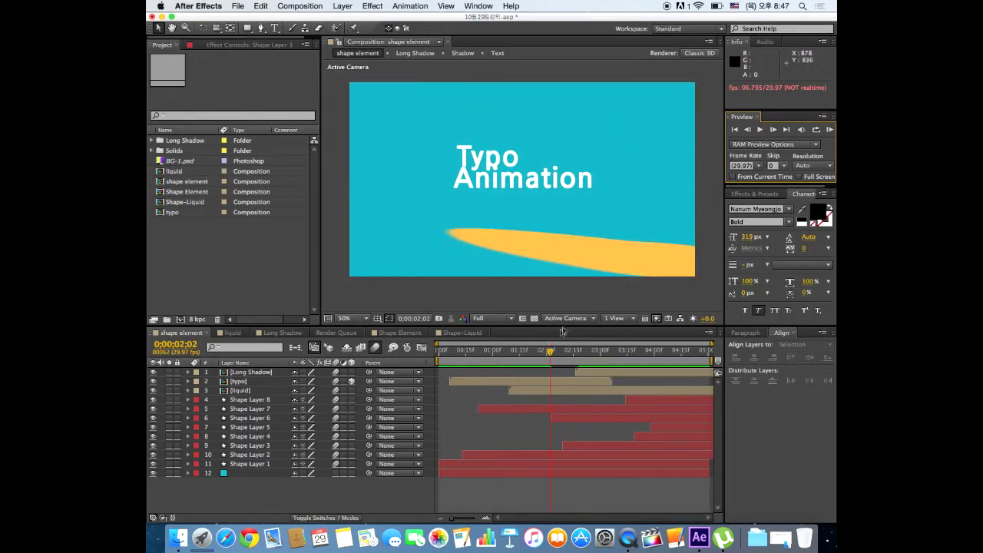
{"action": "mouse_move", "coordinate": [550, 352]}
{"action": "left_mouse_down"}
{"action": "mouse_move", "coordinate": [497, 354]}
{"action": "mouse_move", "coordinate": [634, 359]}
{"action": "mouse_move", "coordinate": [440, 361]}
{"action": "left_mouse_up"}
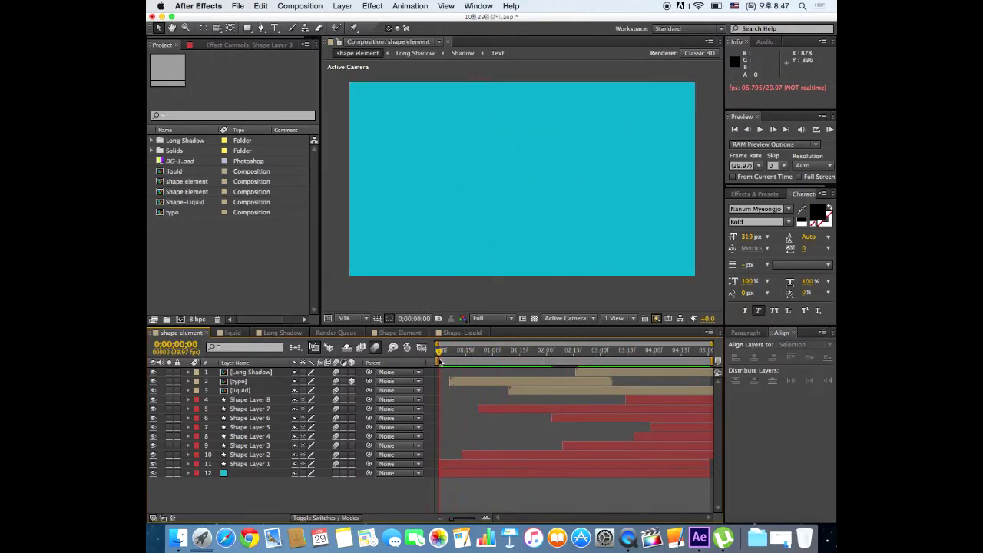
{"action": "mouse_move", "coordinate": [473, 362]}
{"action": "left_mouse_down"}
{"action": "mouse_move", "coordinate": [452, 359]}
{"action": "mouse_move", "coordinate": [587, 352]}
{"action": "mouse_move", "coordinate": [565, 351]}
{"action": "left_mouse_up"}
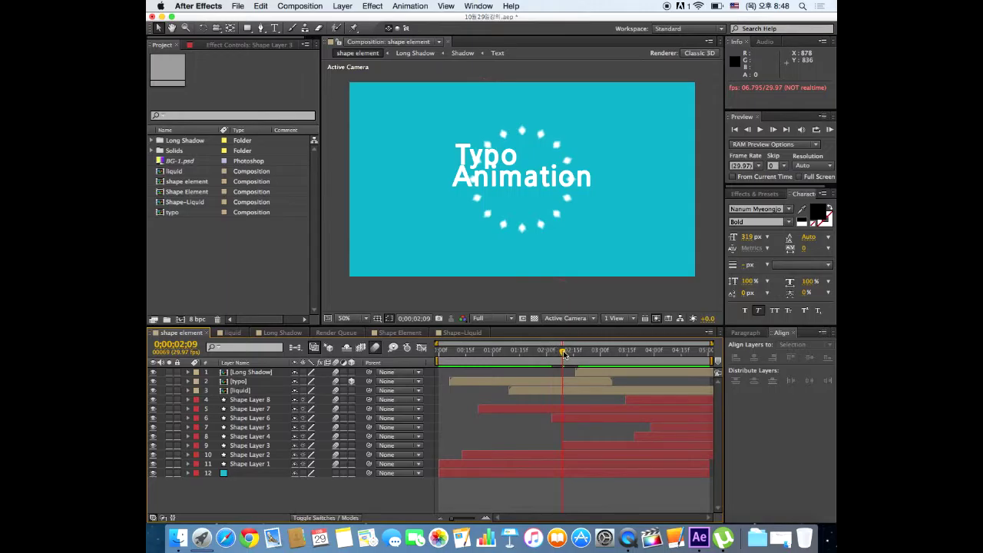
{"action": "left_click_drag", "start_coordinate": [563, 349], "coordinate": [637, 352]}
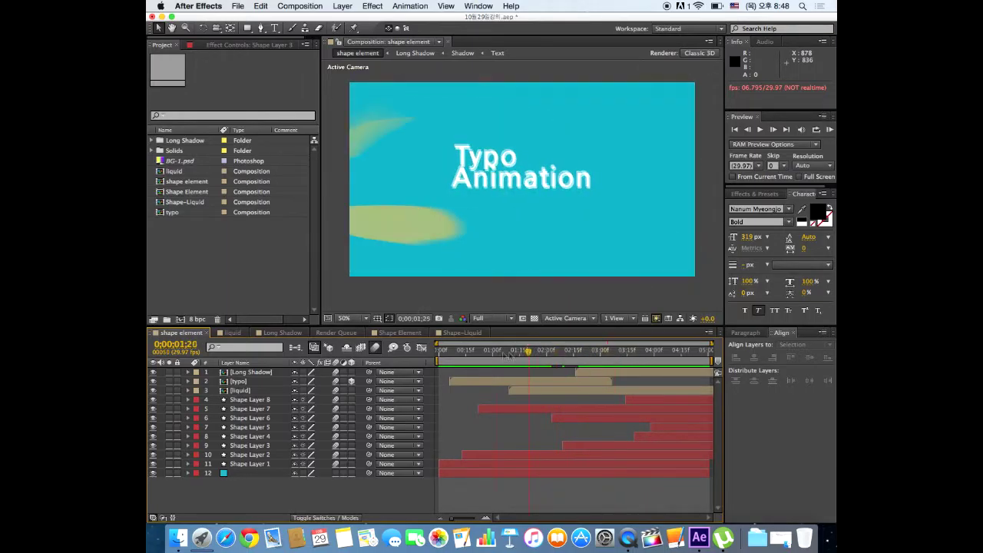
{"action": "mouse_move", "coordinate": [637, 352]}
{"action": "left_mouse_down"}
{"action": "mouse_move", "coordinate": [412, 360]}
{"action": "mouse_move", "coordinate": [652, 350]}
{"action": "left_mouse_up"}
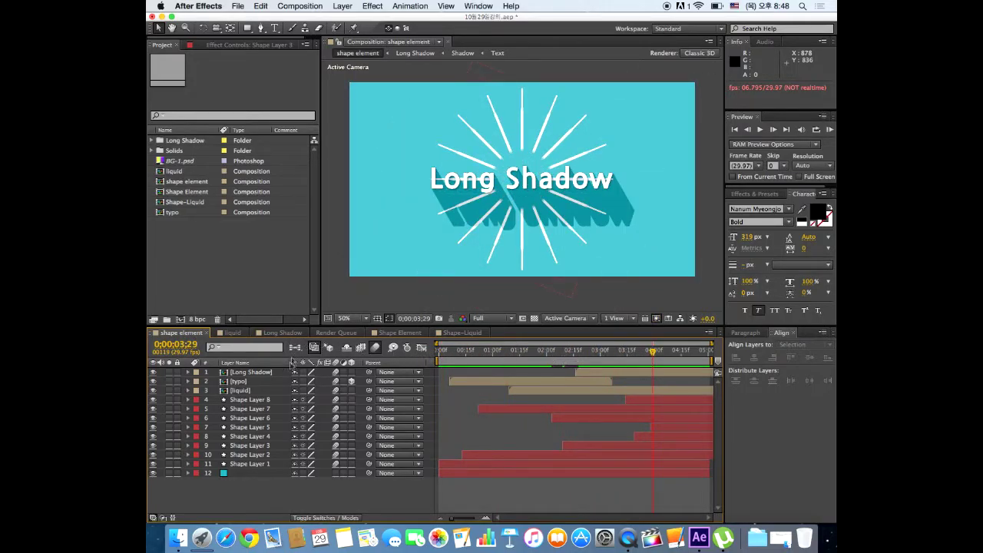
{"action": "left_click", "coordinate": [246, 383]}
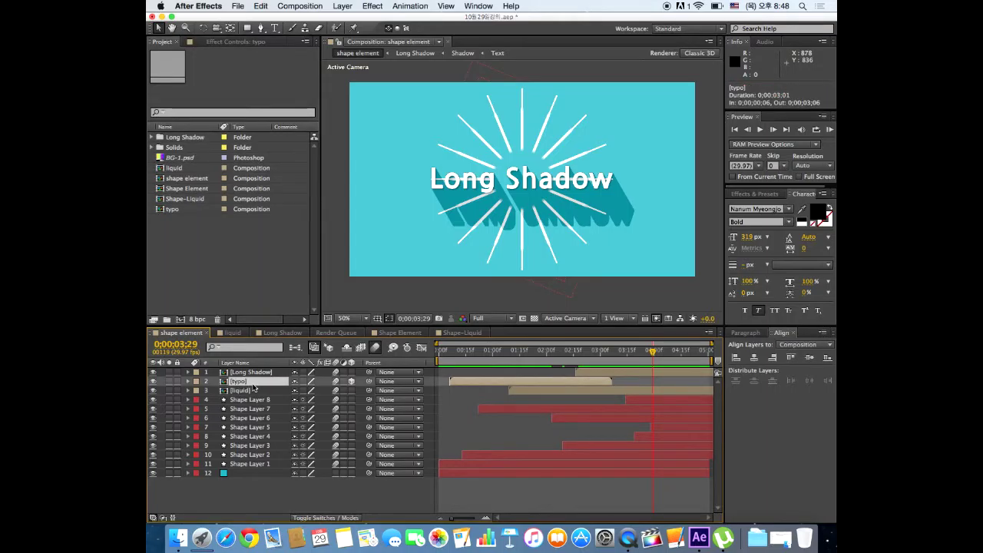
Open Long Shadow, then its Text precomp, and start editing the Long Shadow title.
{"action": "double_click", "coordinate": [251, 372]}
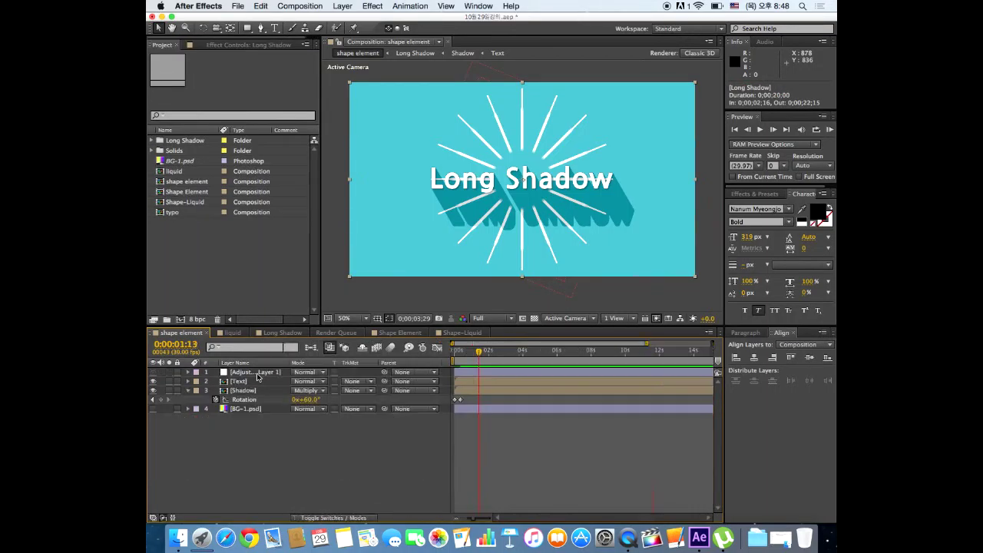
{"action": "left_click", "coordinate": [239, 383]}
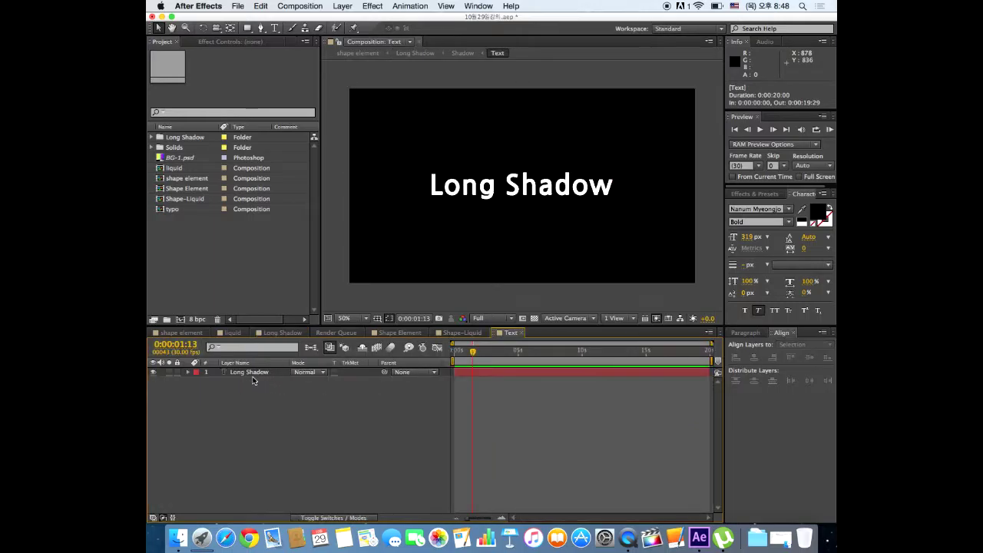
{"action": "left_click", "coordinate": [256, 373]}
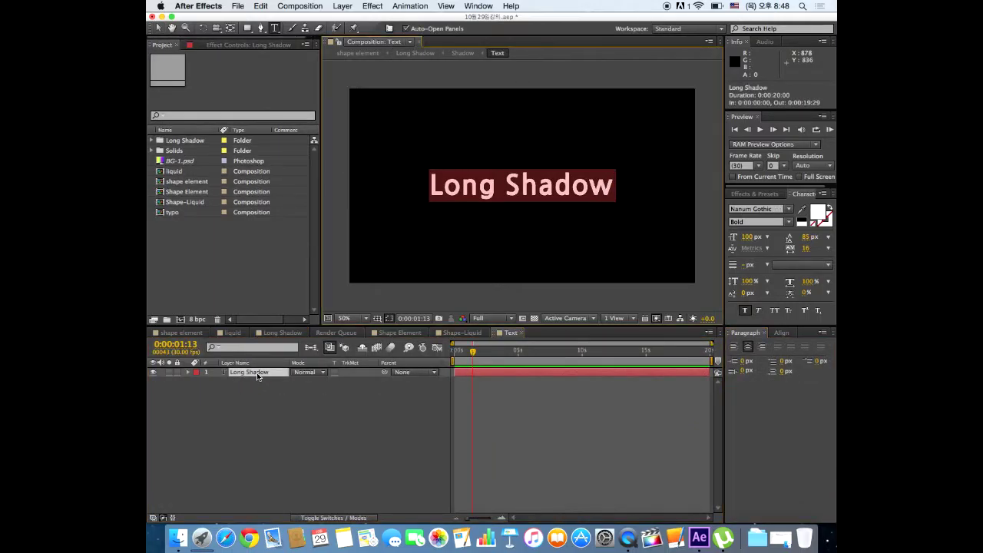
Change the Long Shadow title text to 'ggggggg' and view it in shape element.
{"action": "type", "text": "ggggggg"}
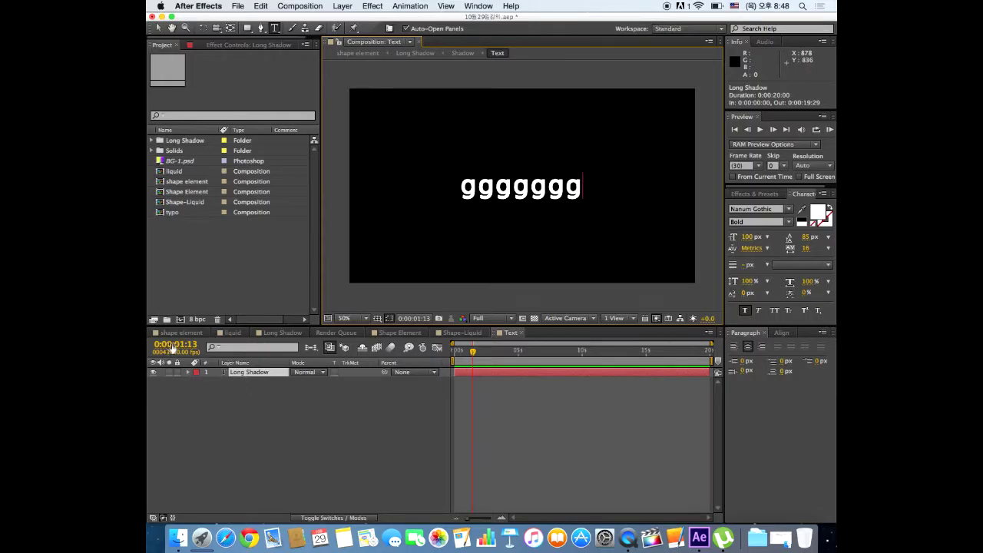
{"action": "left_click", "coordinate": [181, 332]}
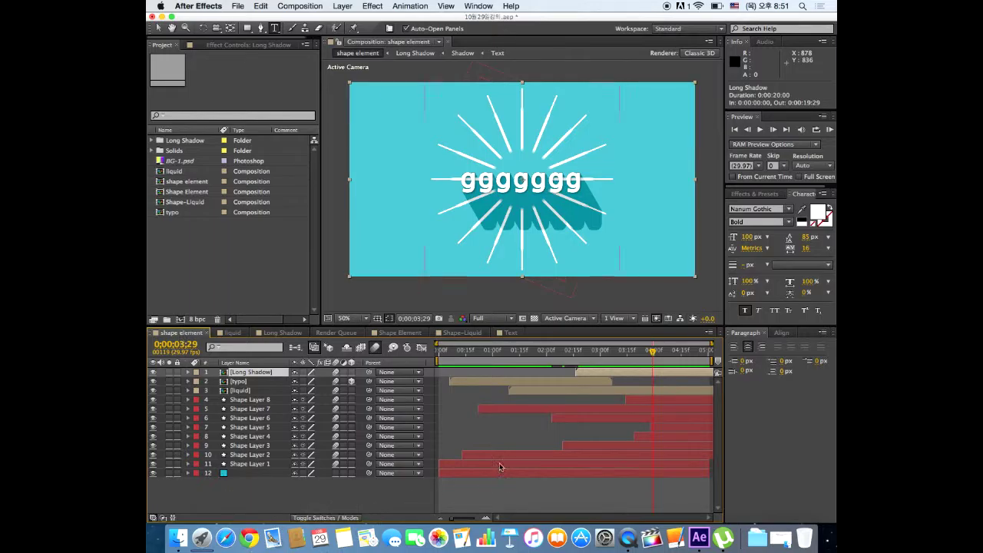
{"action": "right_click", "coordinate": [628, 537]}
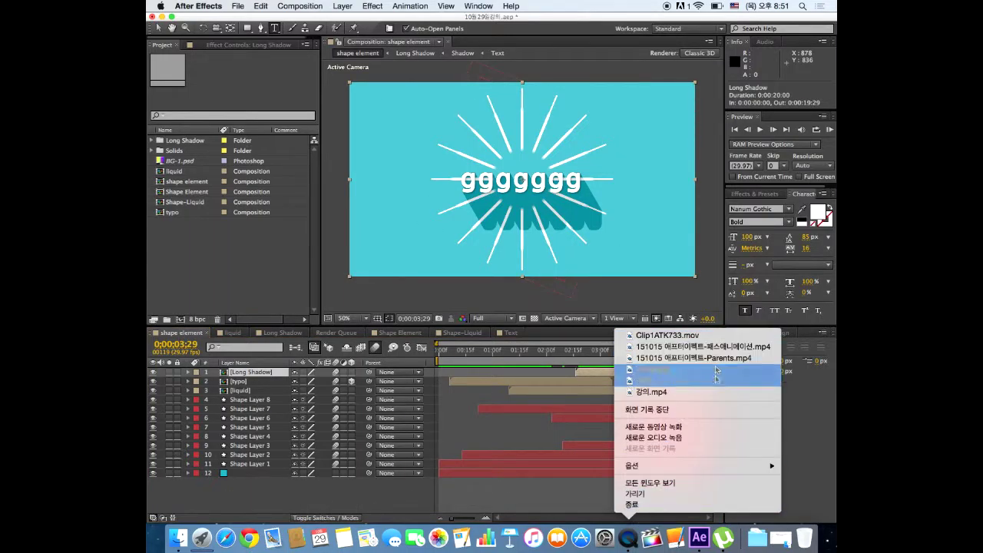